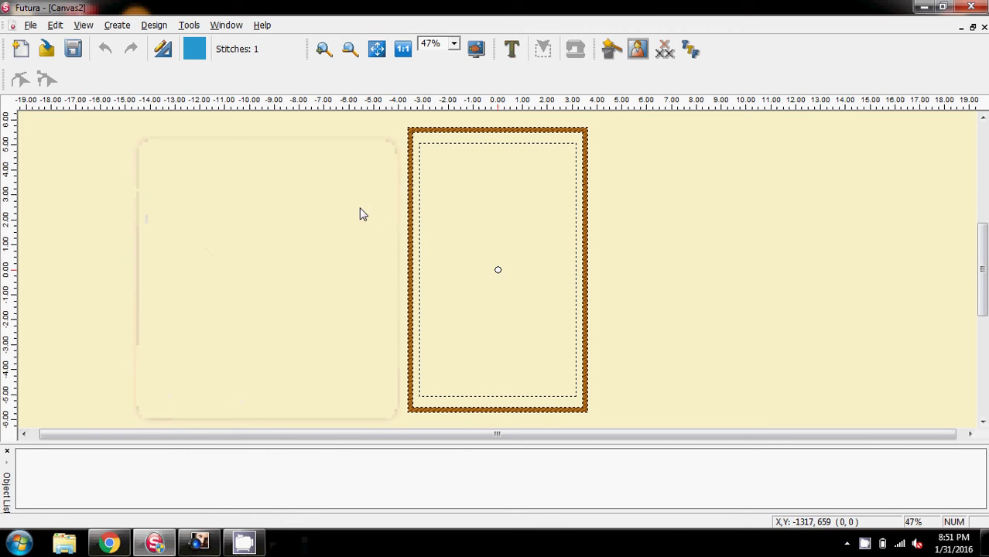
Step: Launch the HyperFont Wizard and advance to its Enter Text step
click(690, 50)
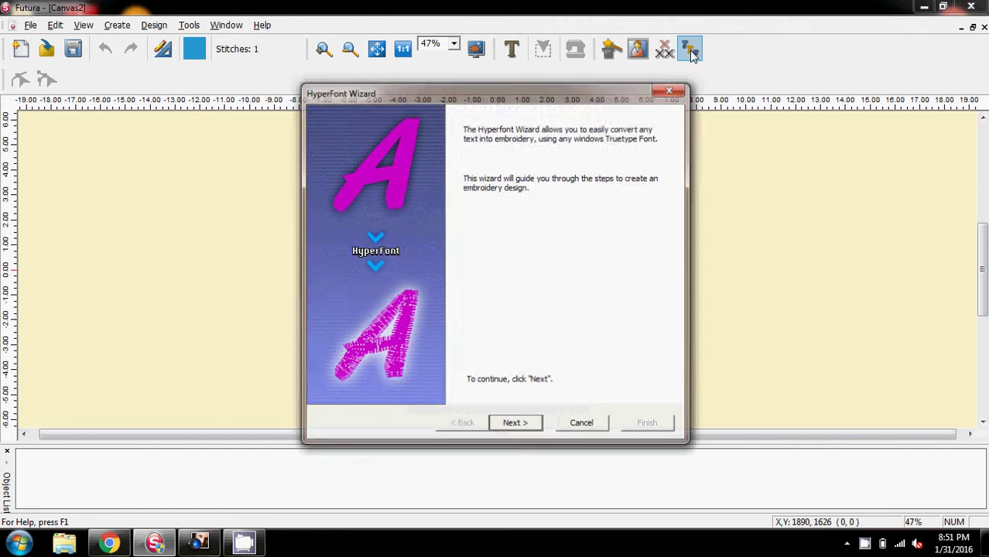
click(513, 425)
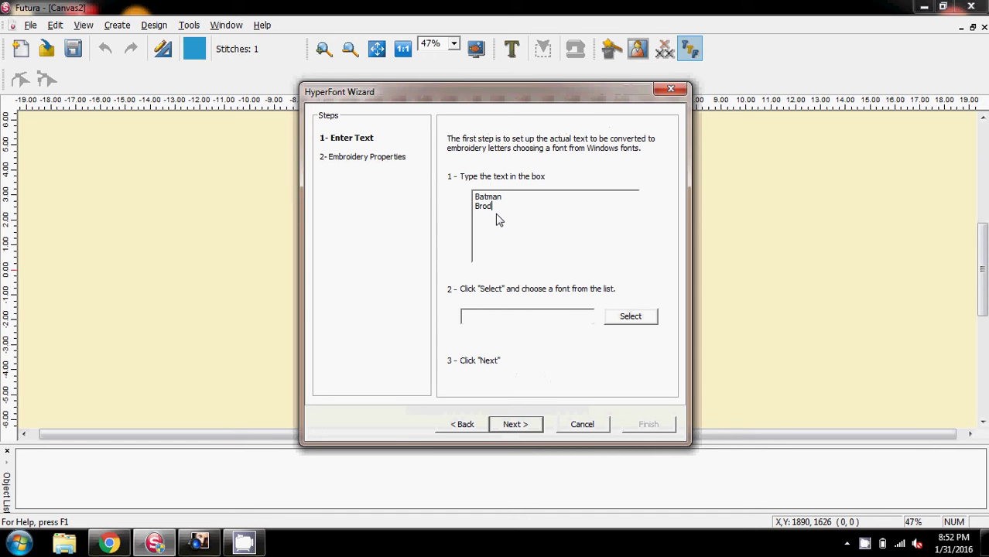
Step: Set the lettering font to BatmanForeverAlternate Regular as a fill stitch and place it in the hoop
click(627, 320)
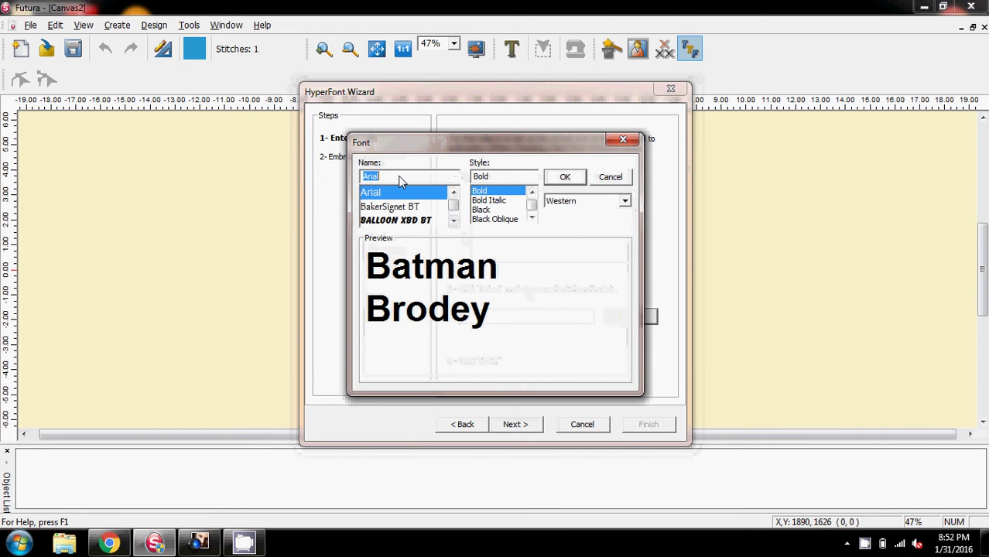
text(bat)
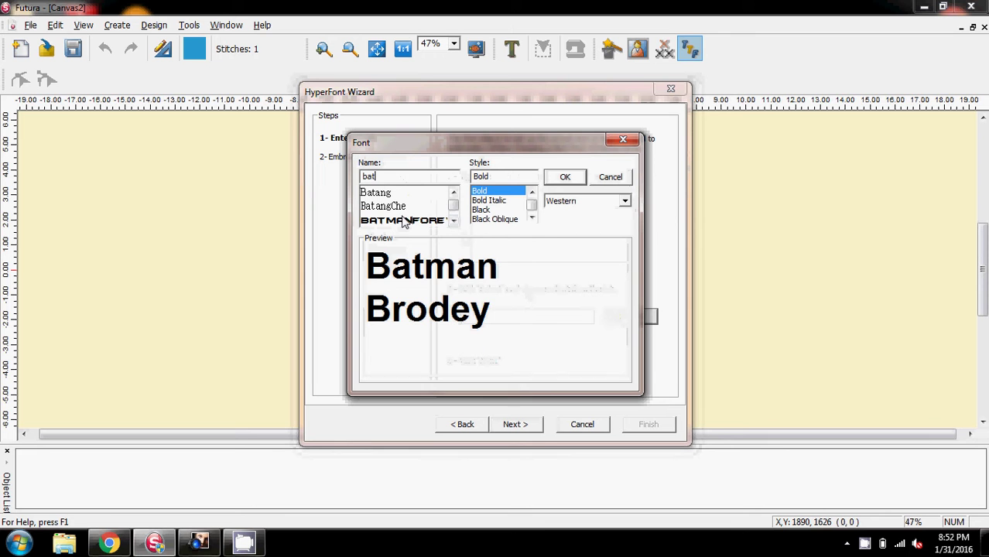
click(403, 221)
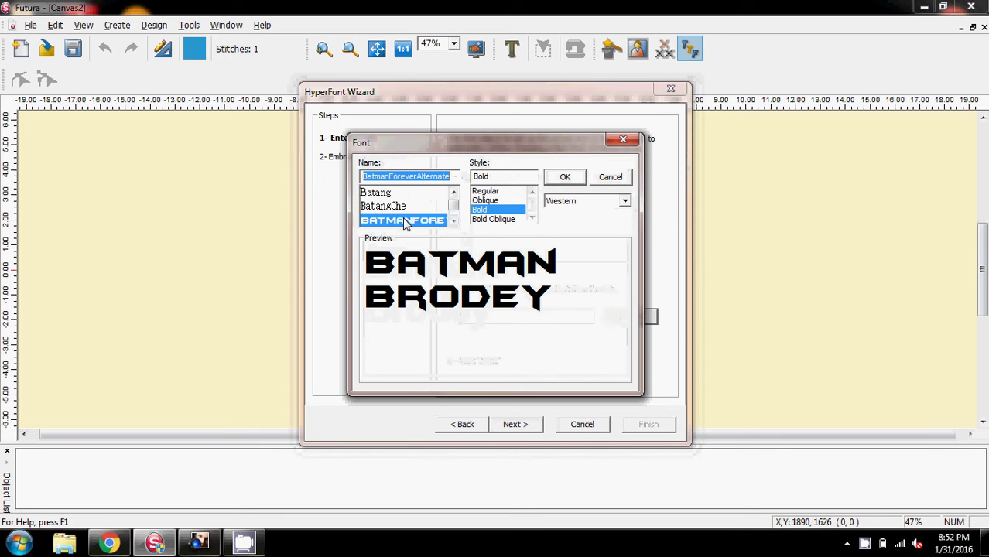
click(493, 192)
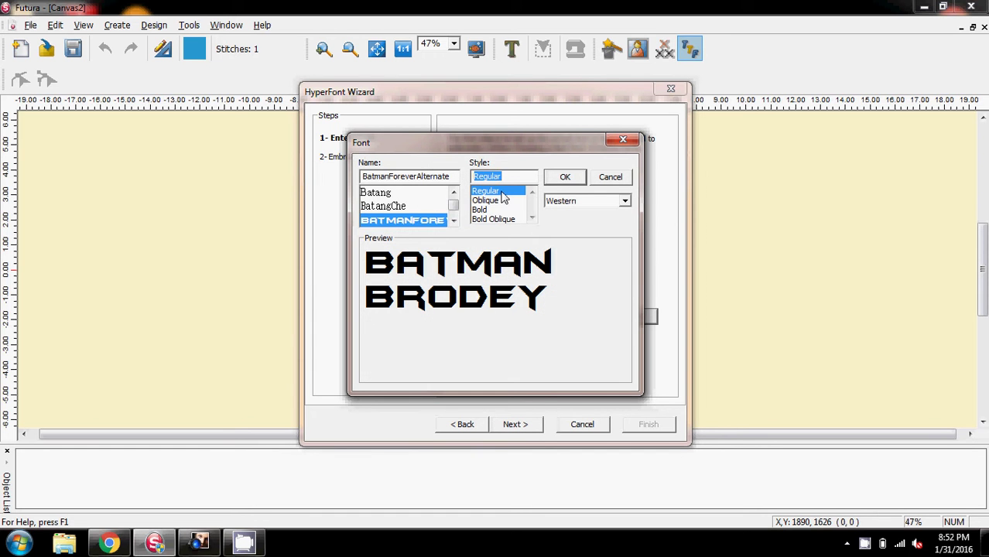
click(566, 176)
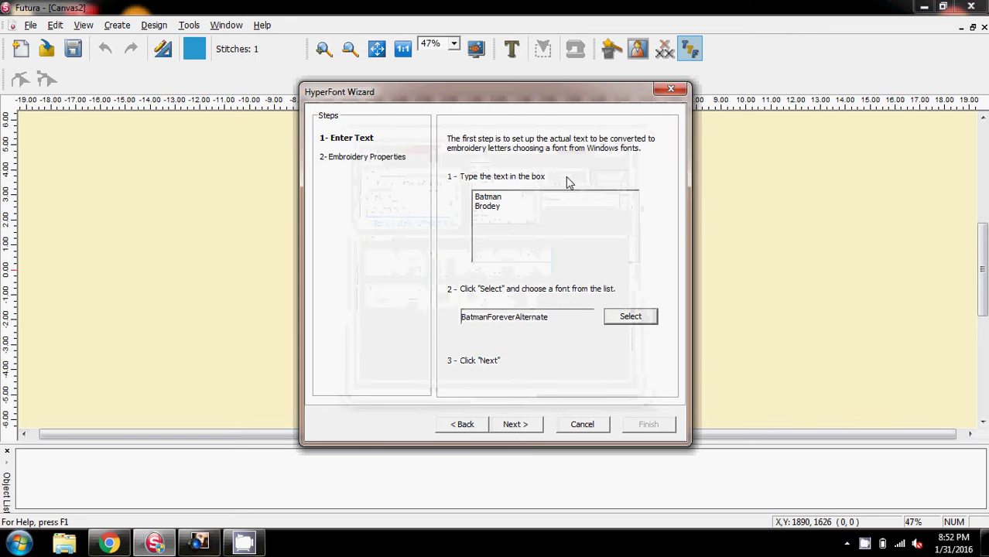
click(514, 425)
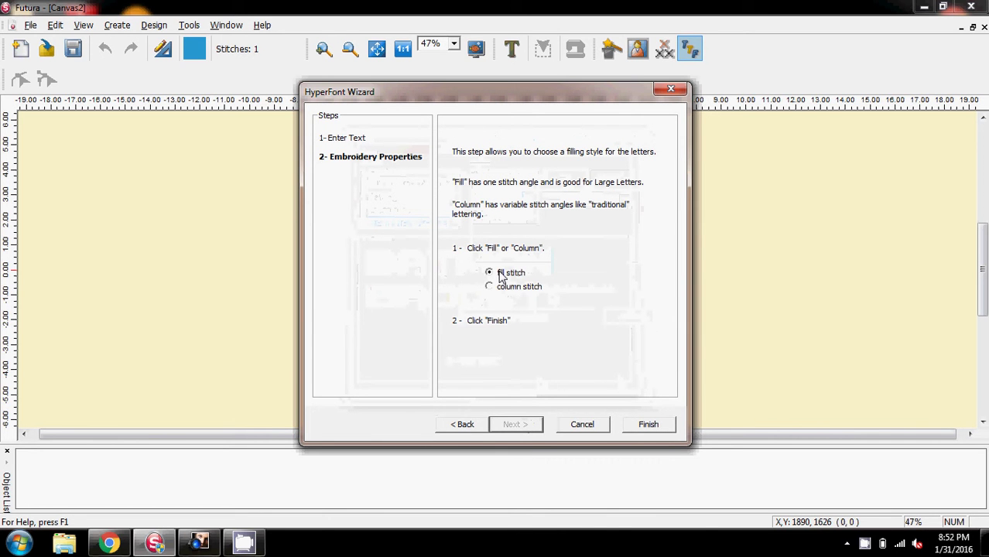
click(648, 425)
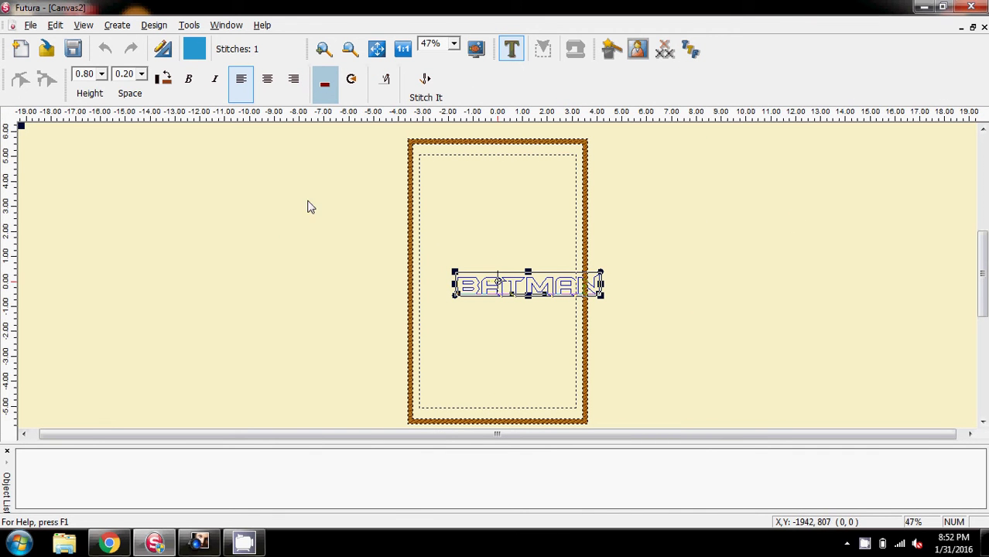
Step: Apply a two-line baseline with BATMAN above BRODEY, keeping height 0.80 and spacing 0.20
click(326, 89)
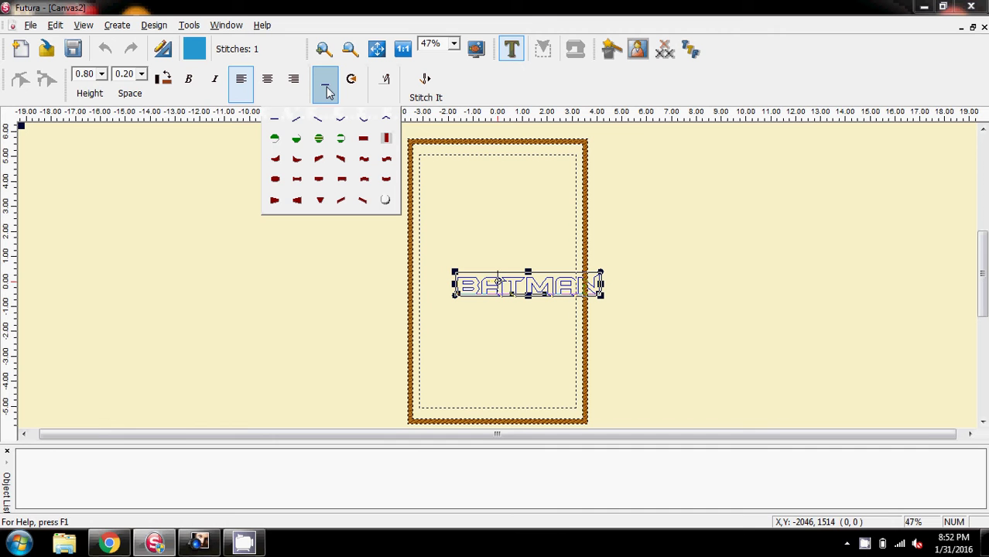
click(365, 141)
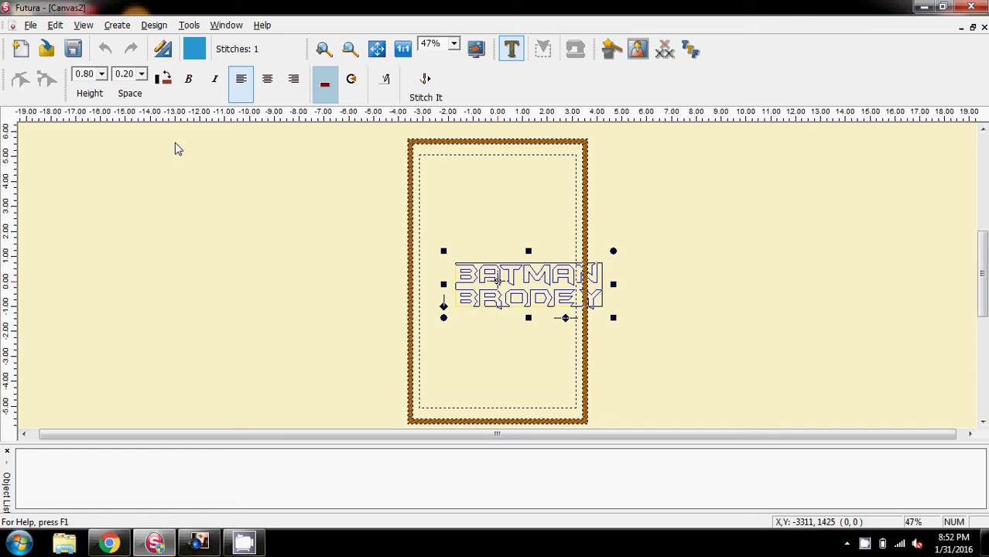
click(101, 75)
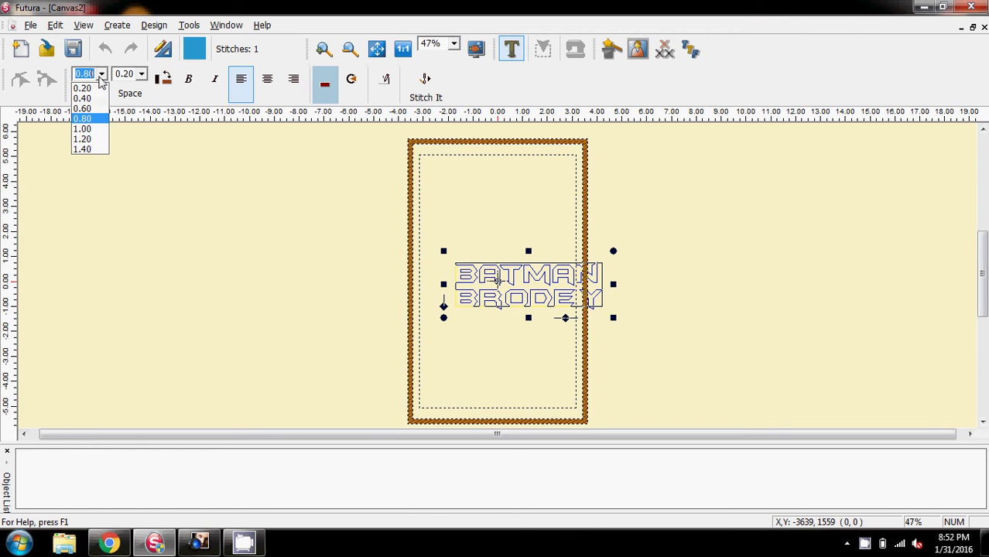
click(93, 120)
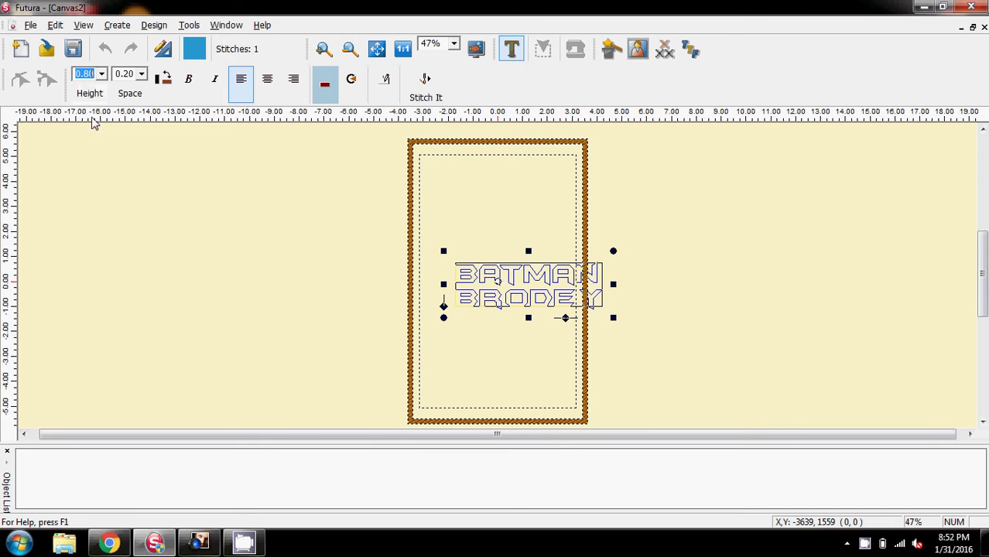
click(142, 74)
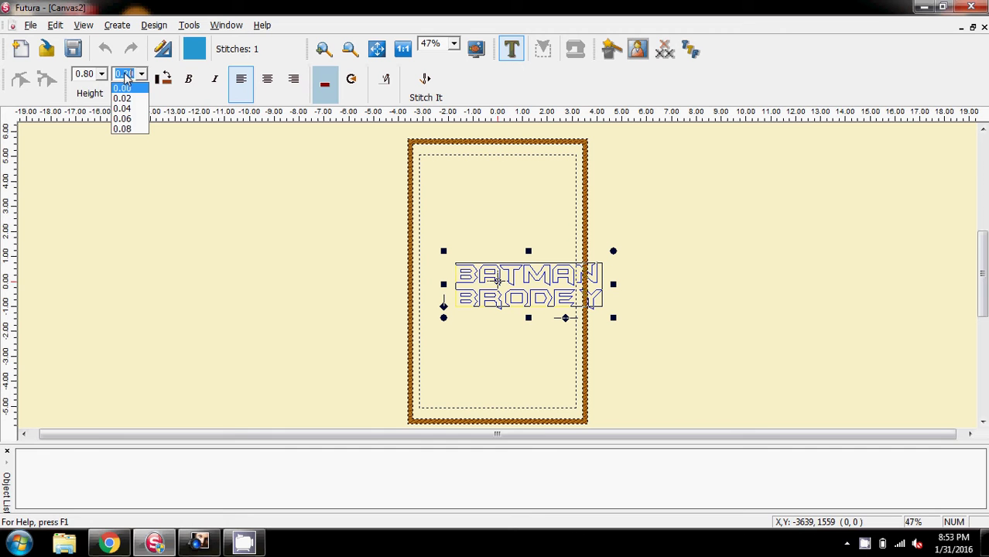
click(142, 76)
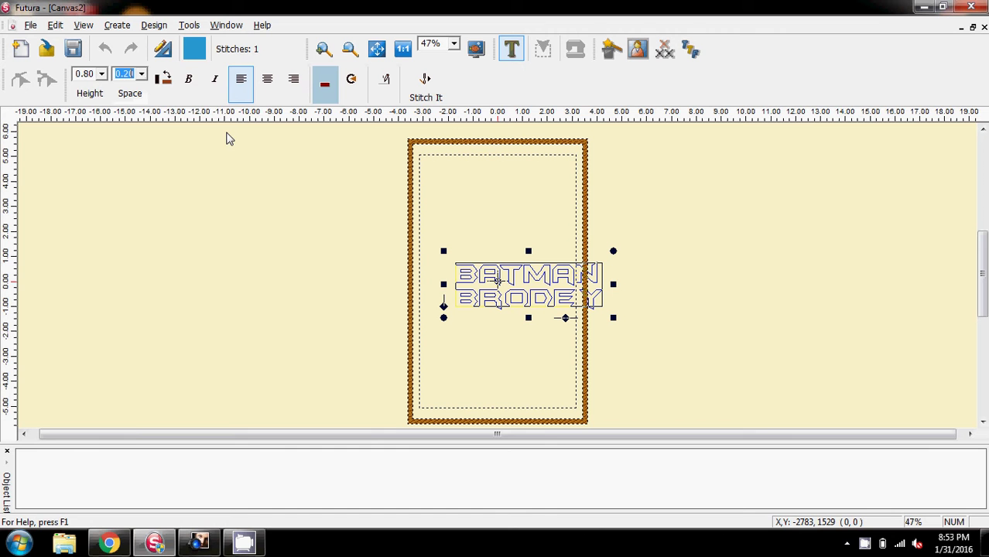
Step: In Embroidery Settings, set the lettering's stitch type to Step Pattern and bring up the pattern Catalog
click(154, 25)
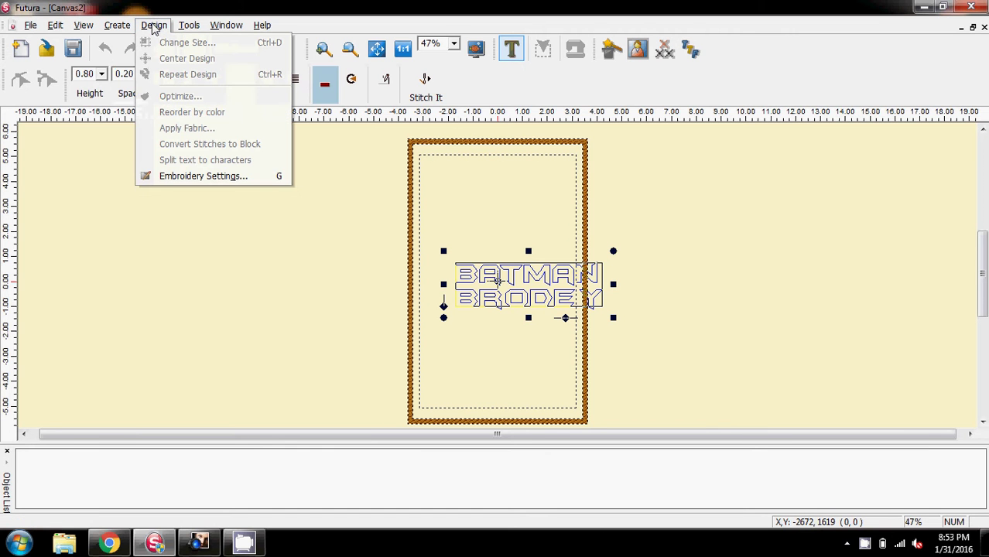
click(195, 176)
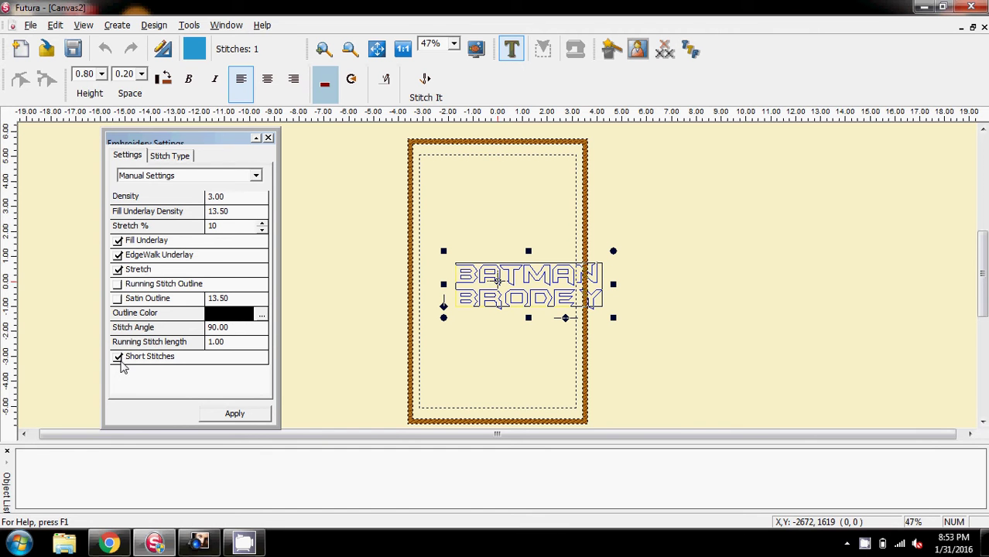
click(170, 156)
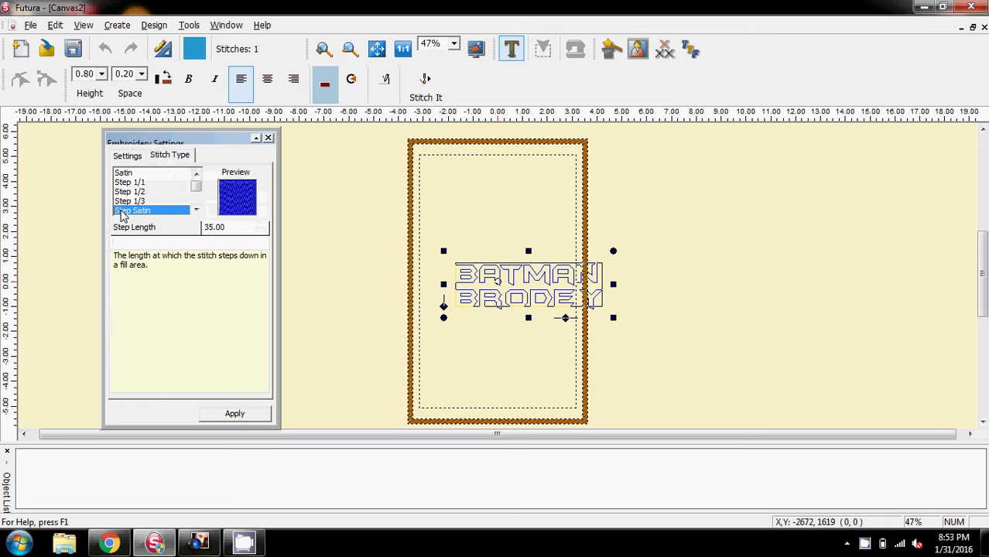
scroll(197, 192, down, 2)
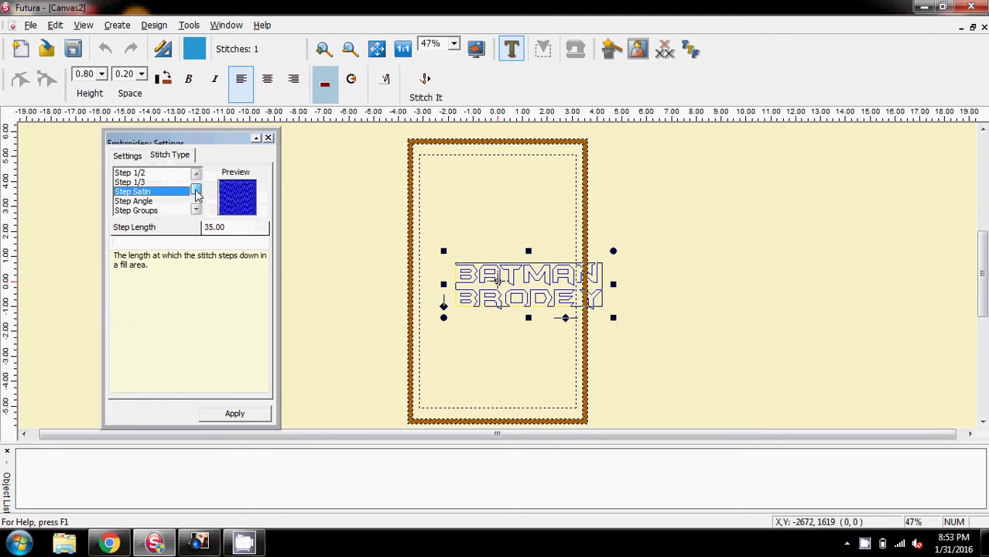
scroll(197, 194, up, 2)
scroll(196, 193, down, 3)
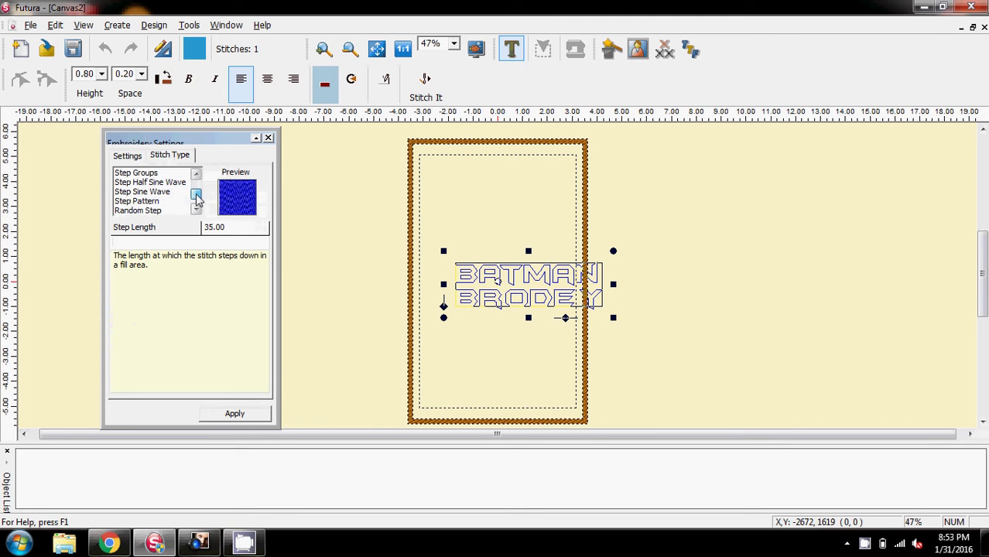
scroll(196, 198, up, 1)
scroll(196, 201, down, 1)
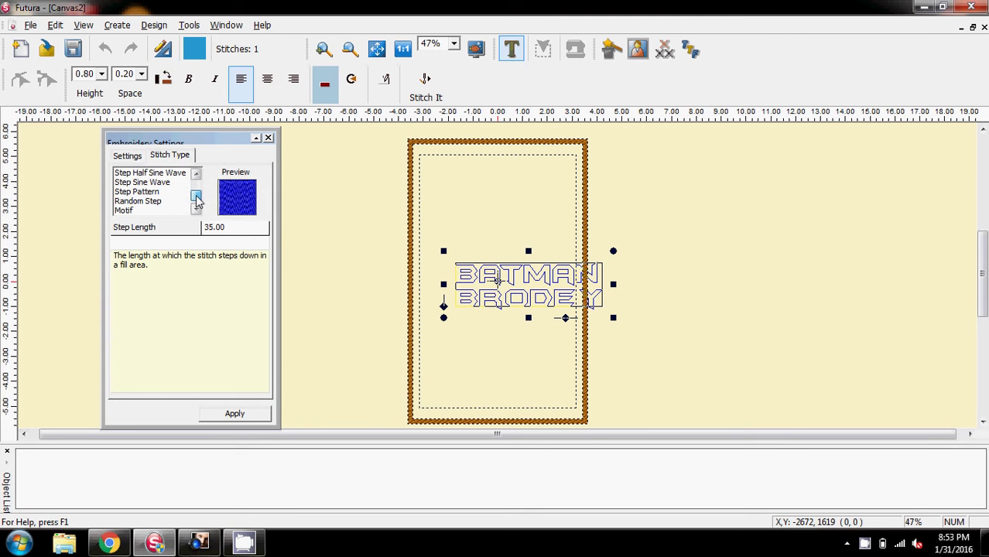
click(145, 193)
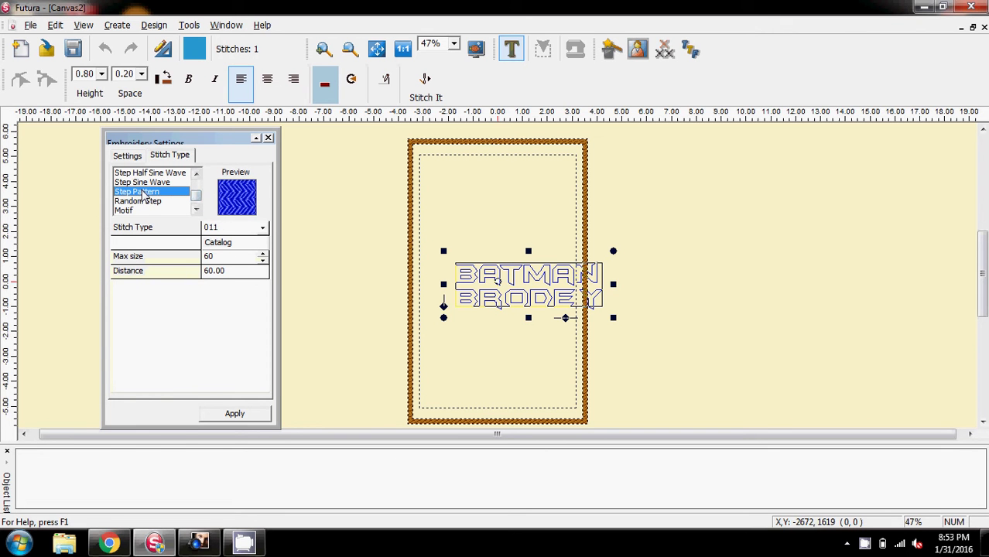
click(227, 244)
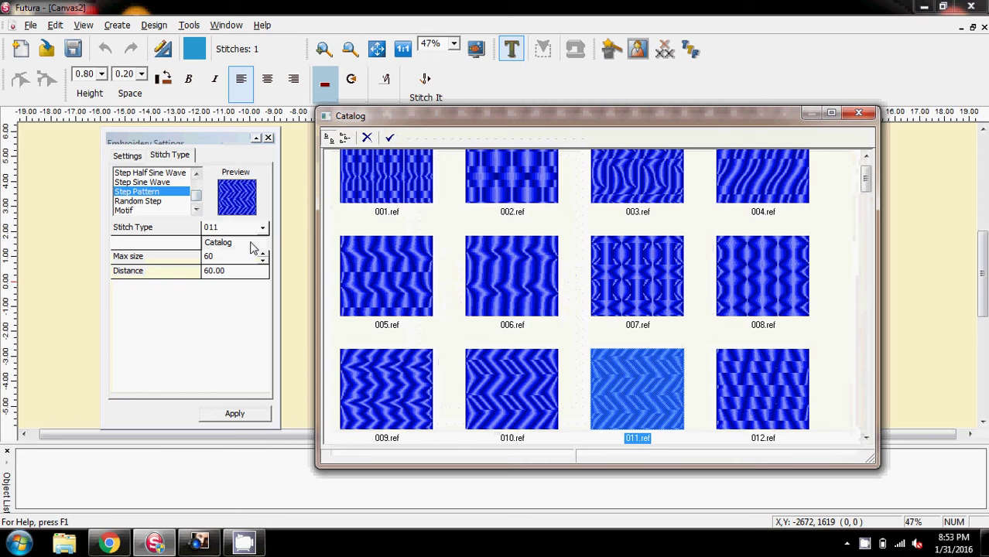
Step: Apply step pattern 022 to the lettering and stitch it, giving 18138 stitches
scroll(472, 268, down, 1)
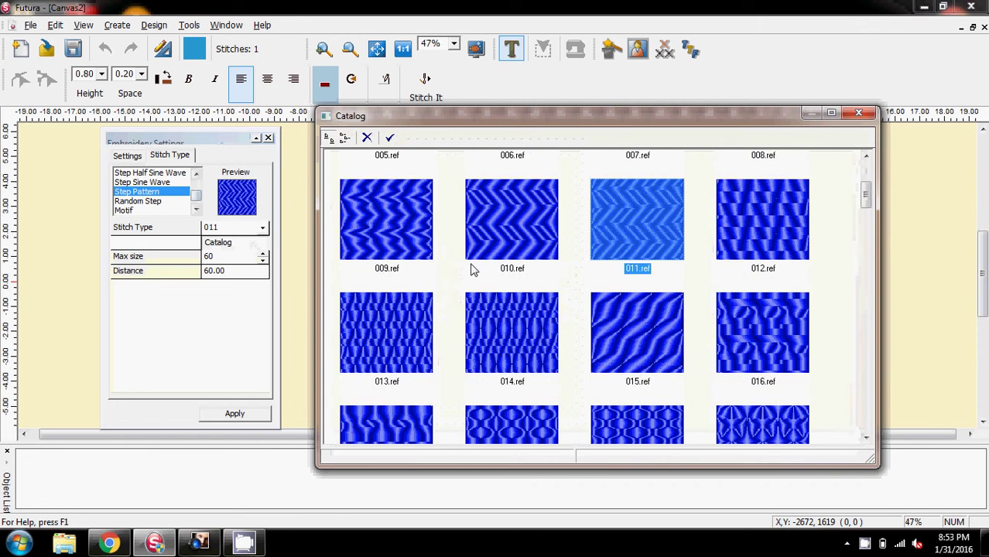
scroll(470, 267, down, 5)
scroll(470, 268, up, 3)
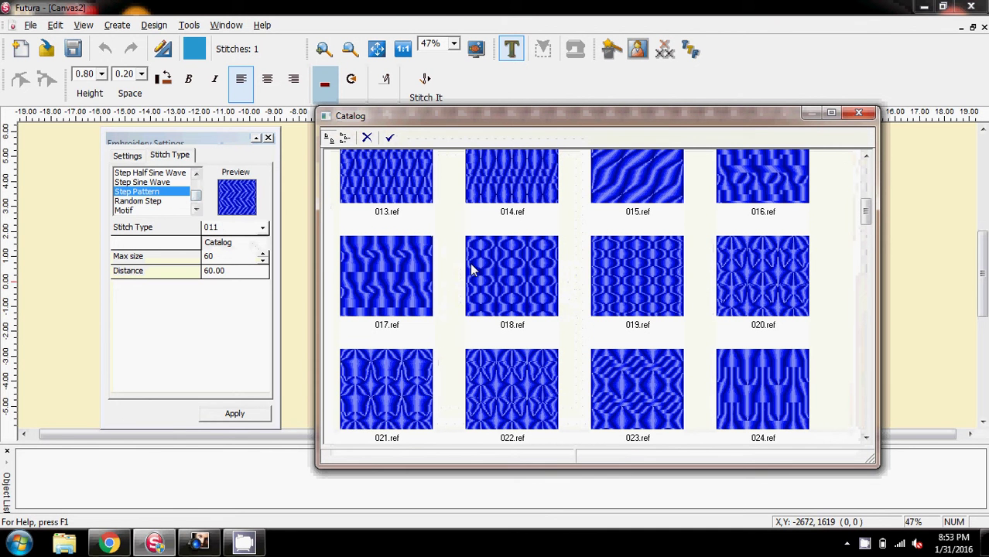
double_click(520, 403)
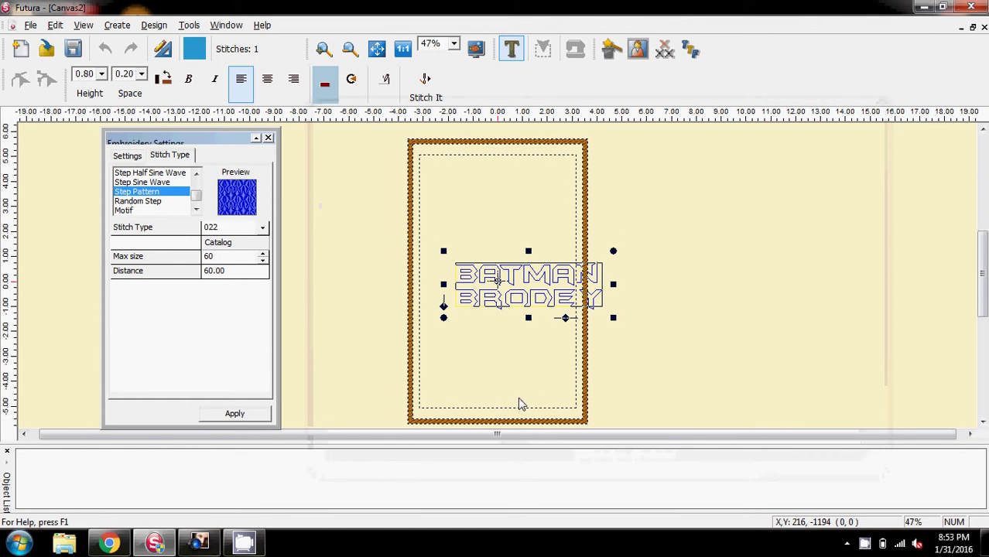
click(232, 413)
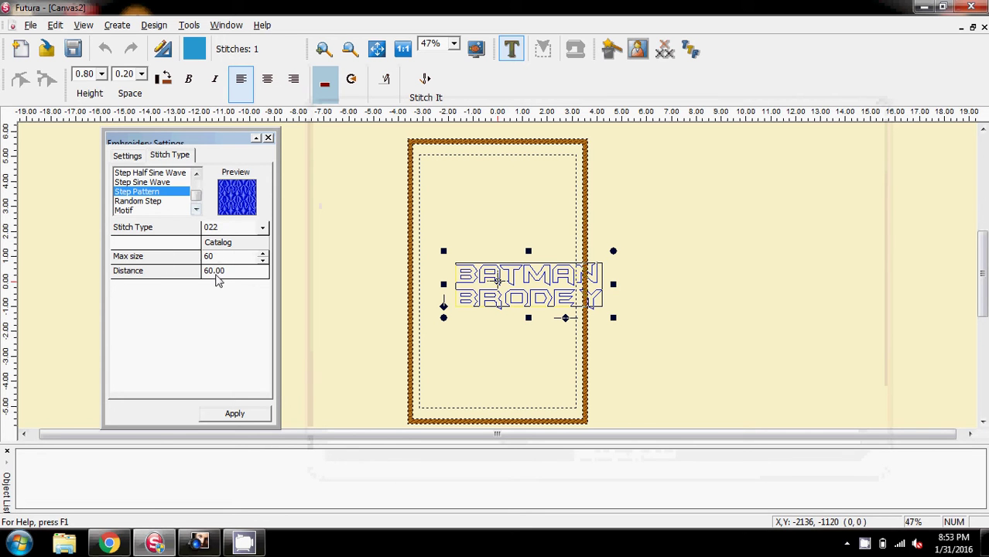
click(232, 413)
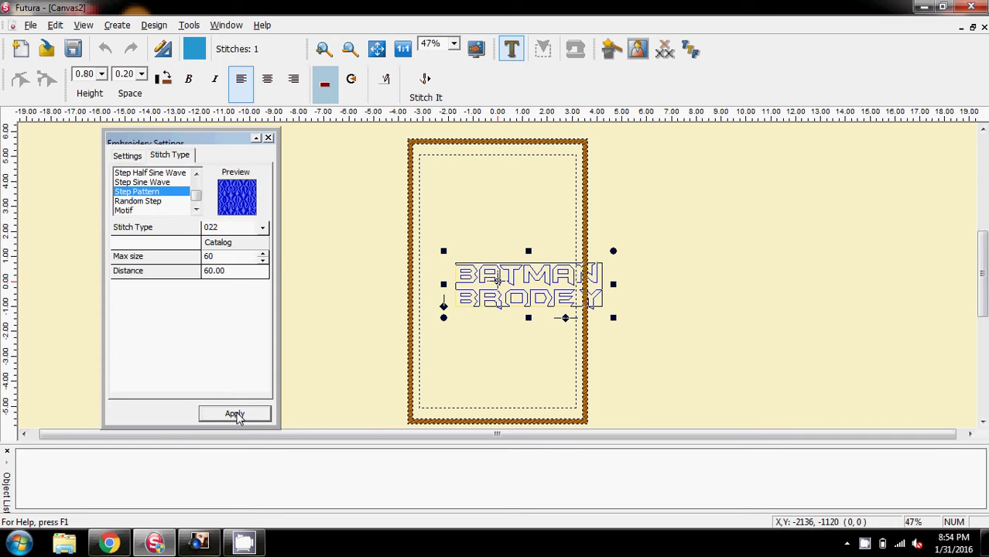
click(426, 87)
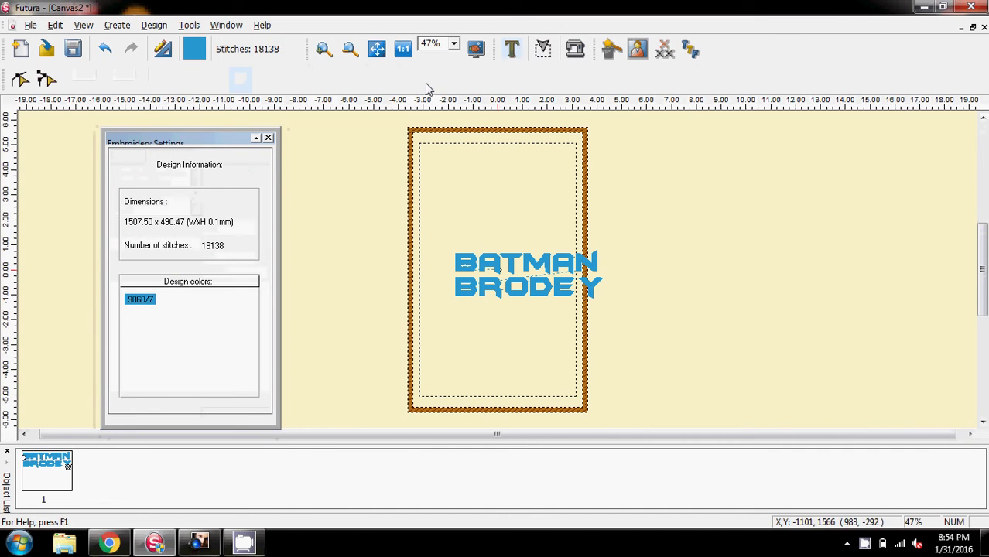
Step: Close Embroidery Settings and centre the design in the hoop
click(268, 138)
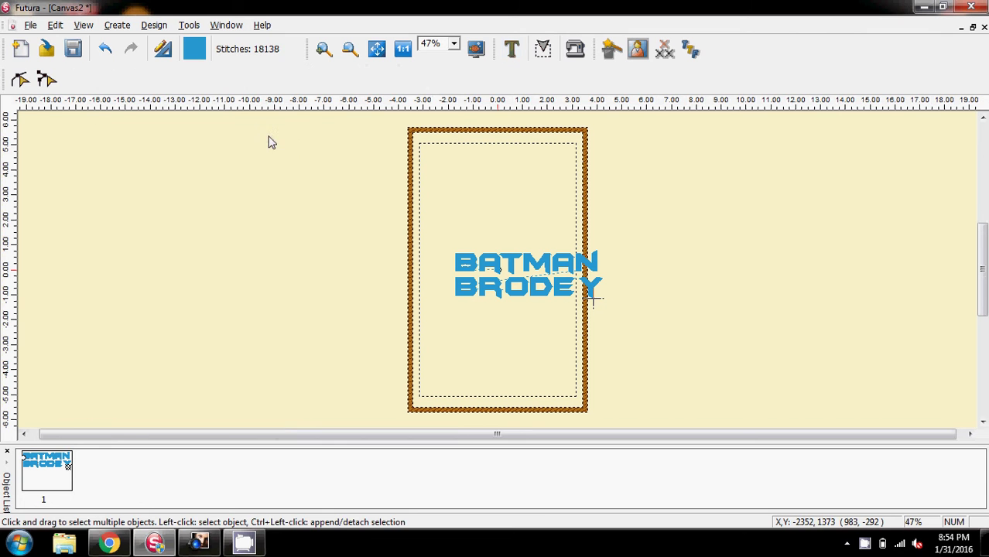
click(157, 31)
click(174, 60)
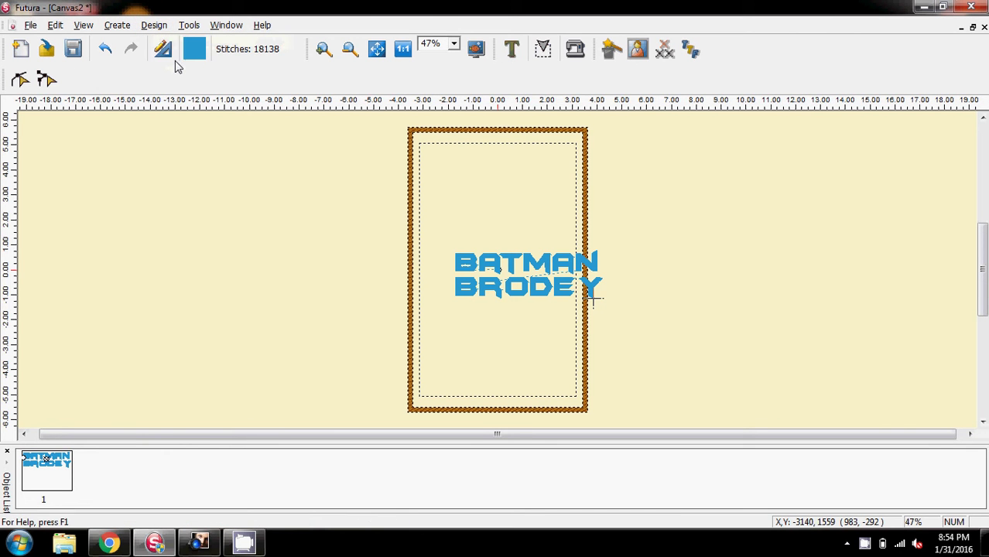
Step: Turn on Realistic View and zoom the canvas to 200%
click(83, 26)
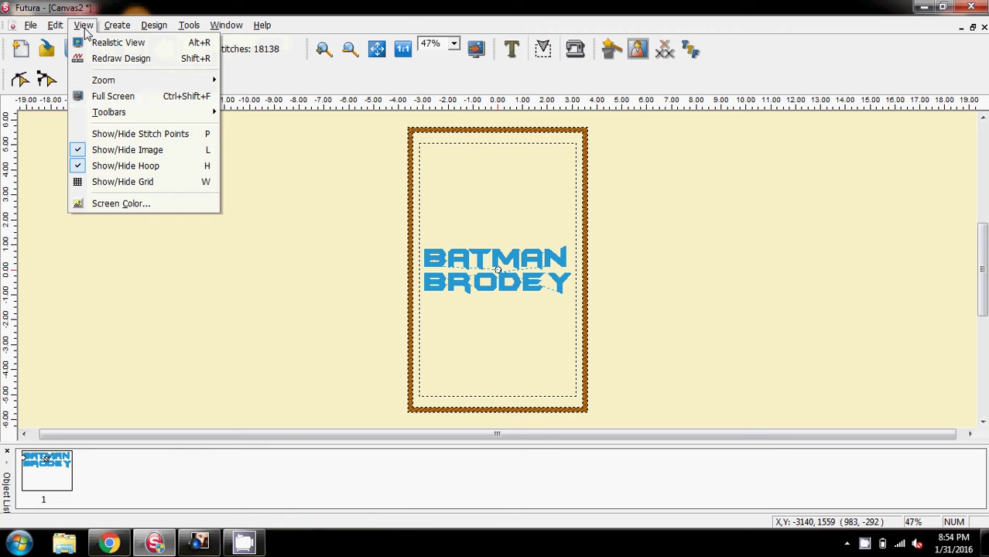
click(109, 42)
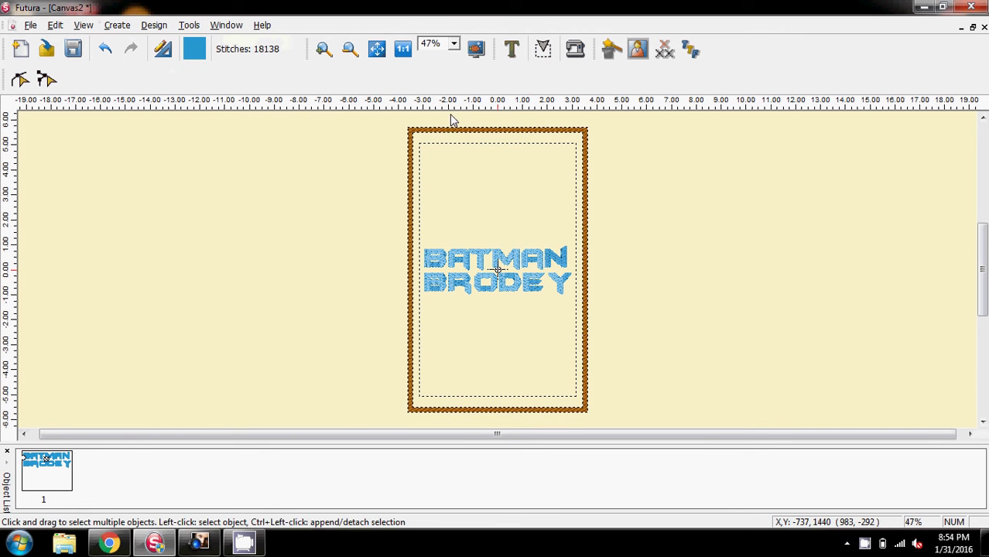
click(453, 44)
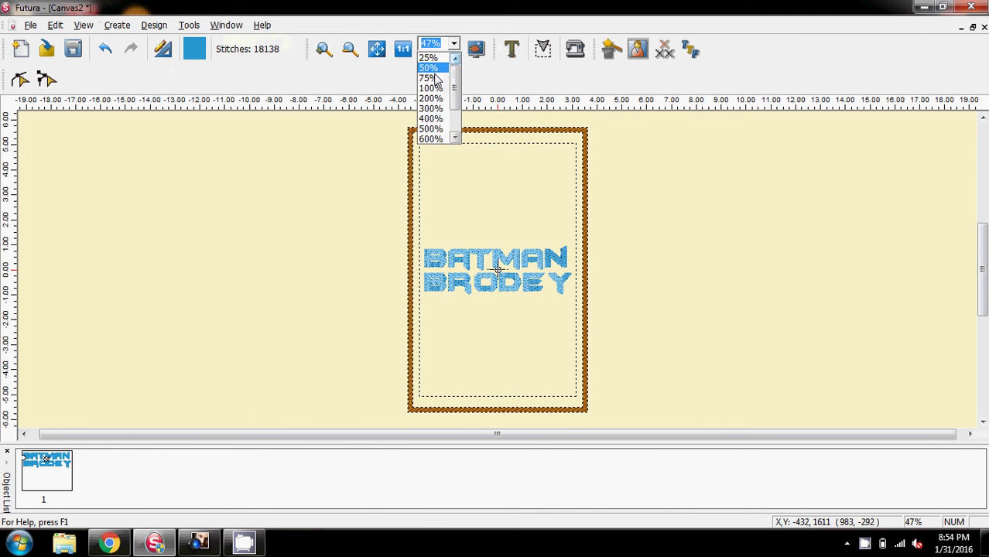
click(431, 98)
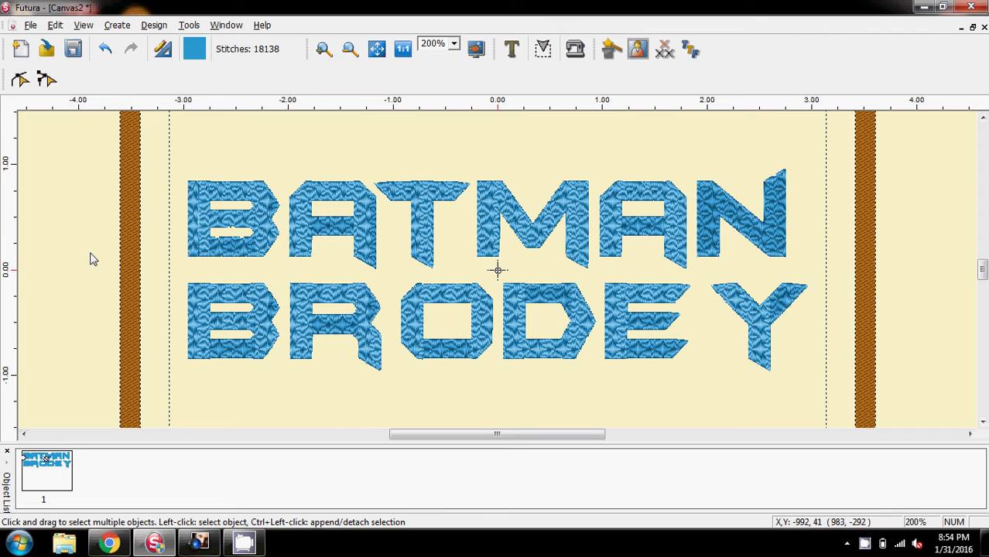
Step: Select the first B of BATMAN and turn on Outline Edit
click(200, 229)
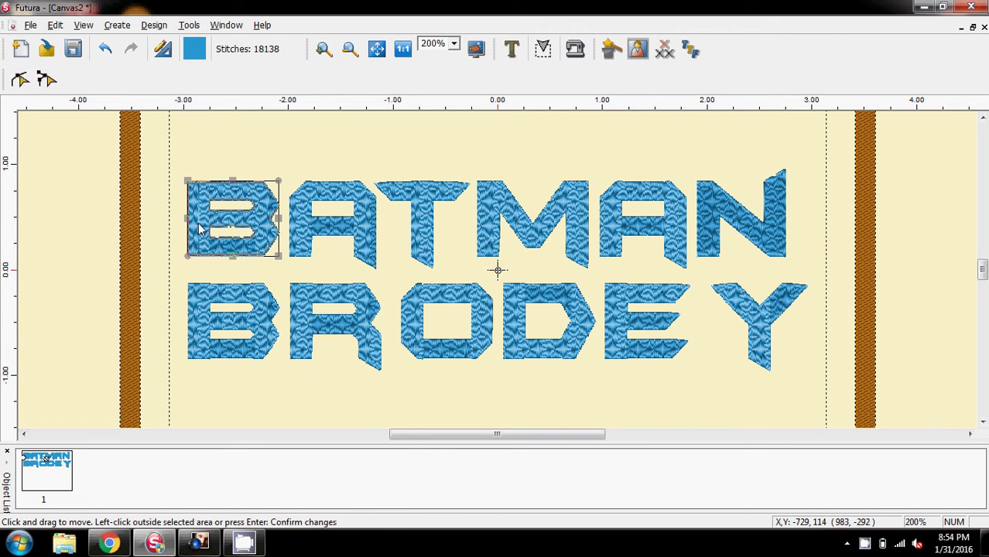
click(21, 81)
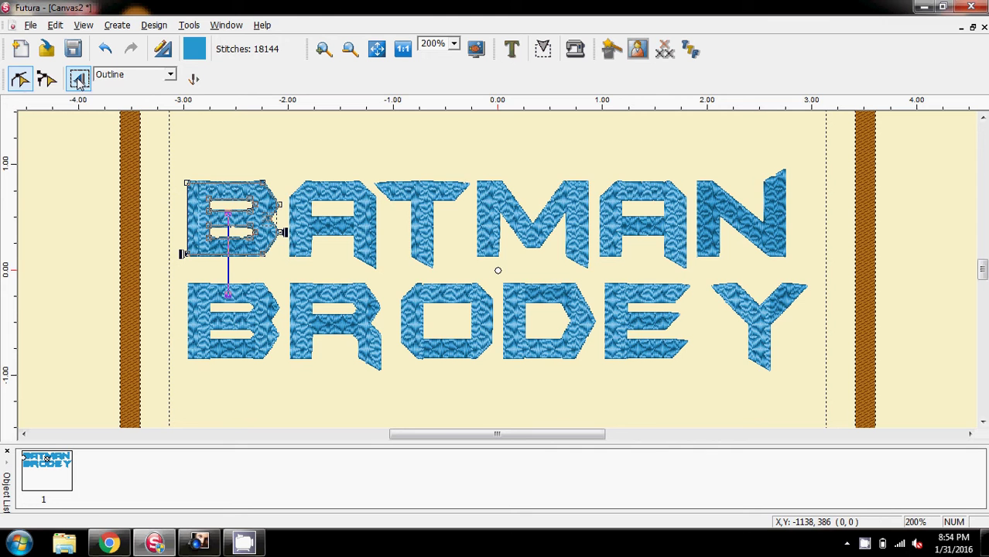
Step: Return to text editing and pick zigzag step pattern 011 from the Embroidery Settings catalog
click(80, 79)
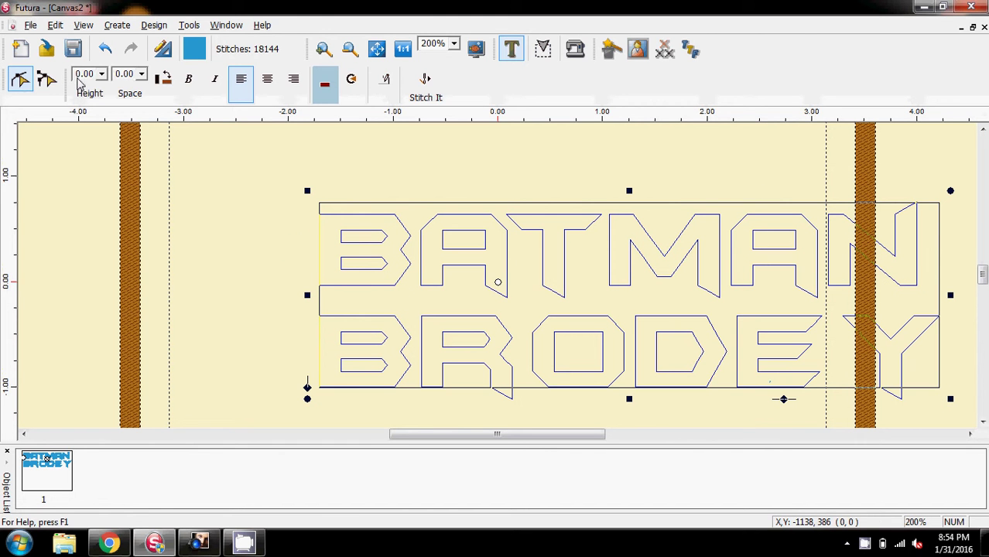
click(154, 25)
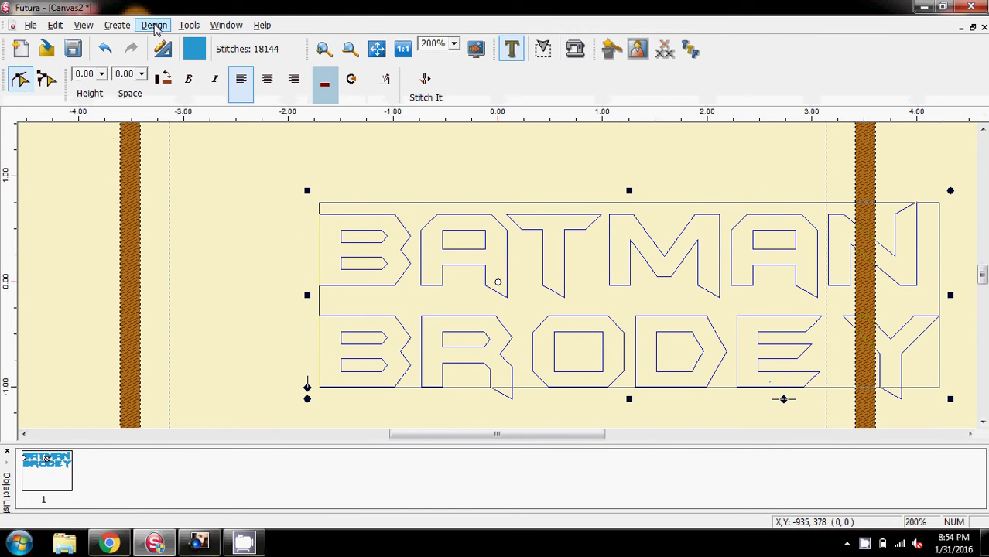
click(206, 177)
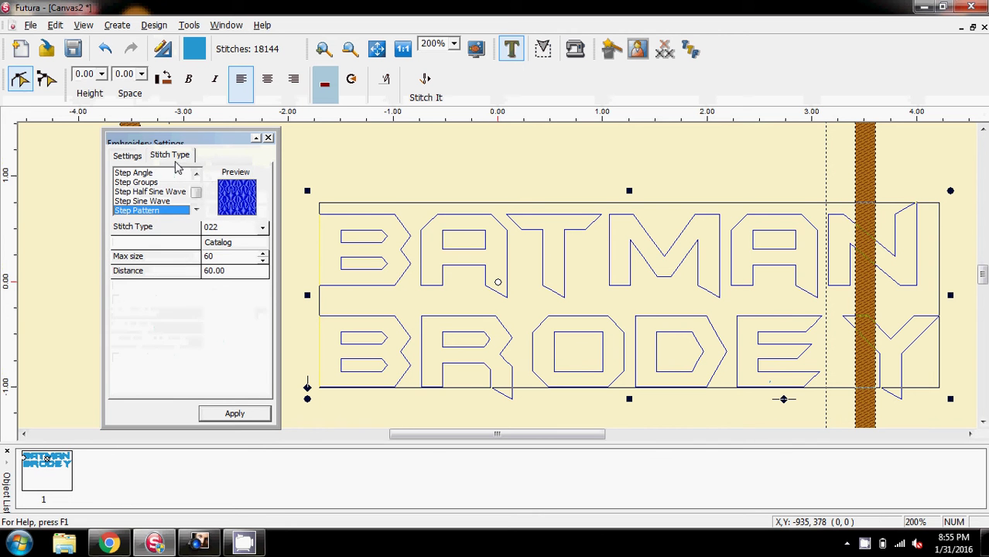
click(220, 243)
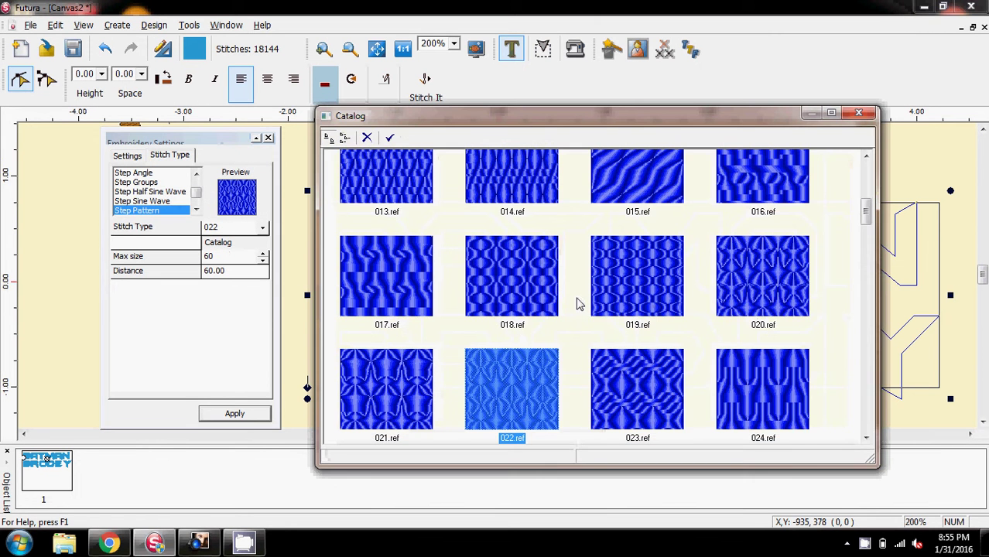
scroll(555, 298, up, 3)
scroll(555, 298, up, 1)
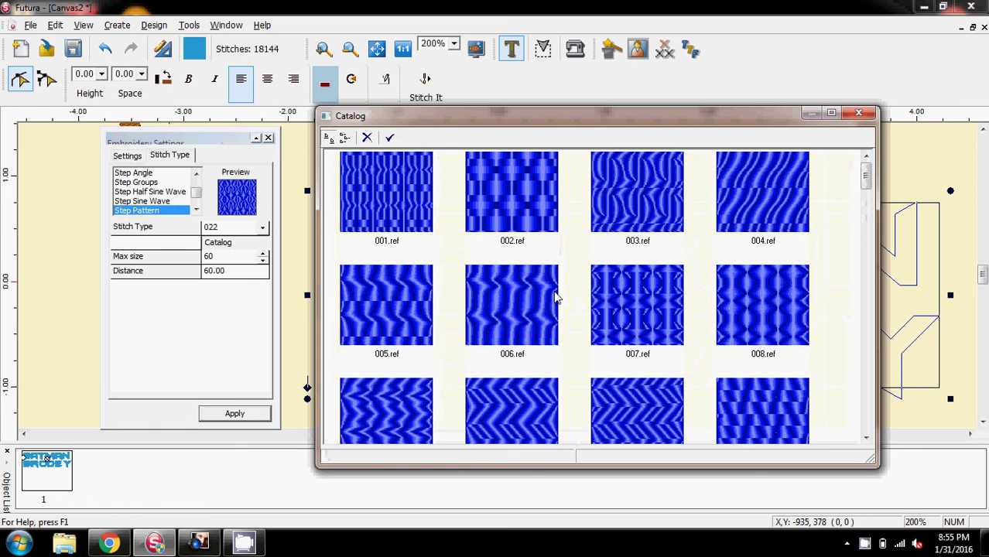
scroll(555, 298, down, 3)
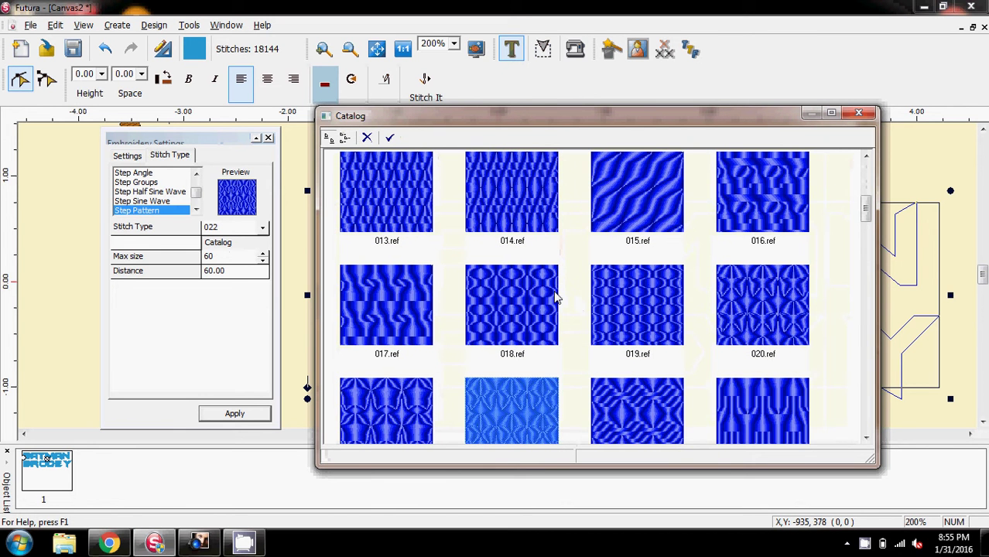
scroll(555, 298, up, 3)
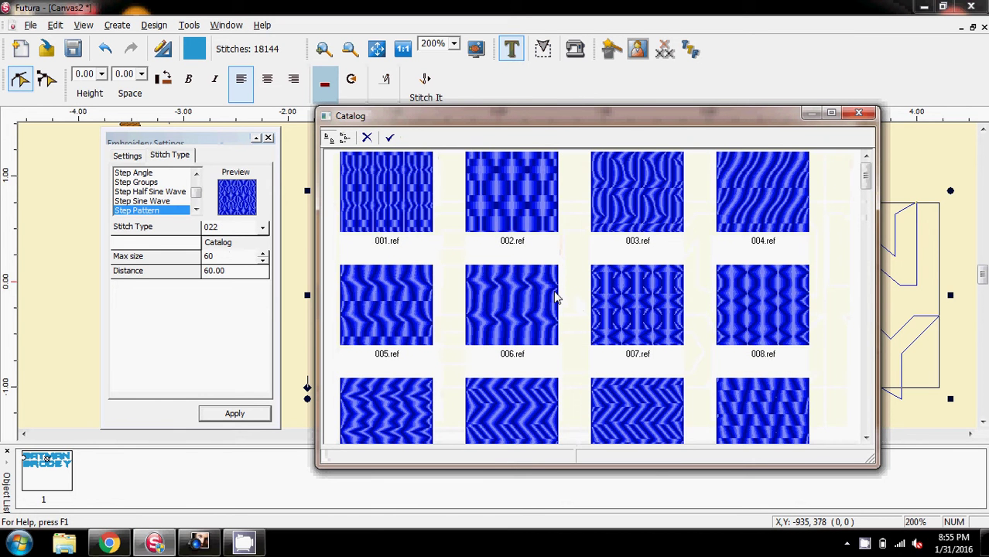
scroll(555, 298, down, 2)
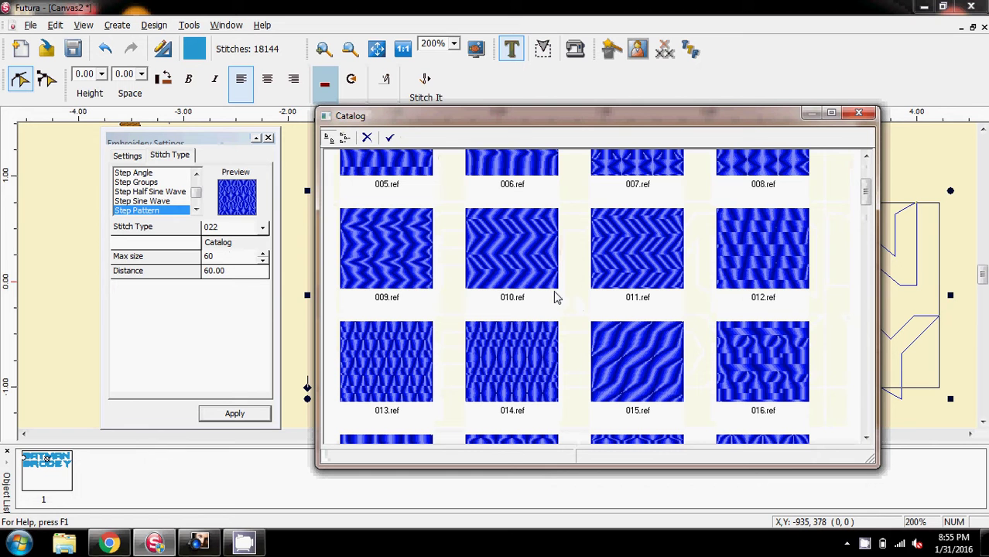
double_click(630, 248)
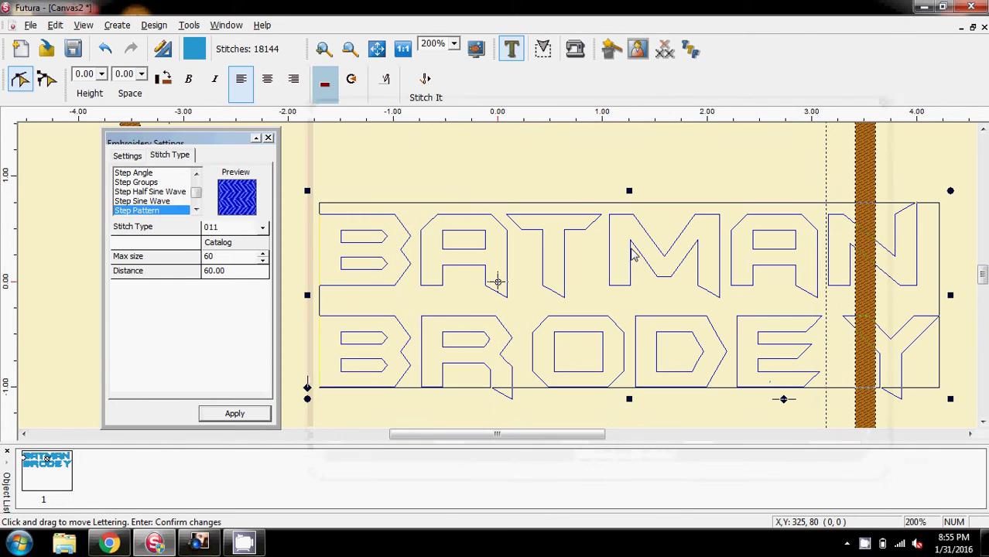
Step: Apply pattern 011, restitch the text to 15029 stitches, and re-centre it in the hoop
click(236, 416)
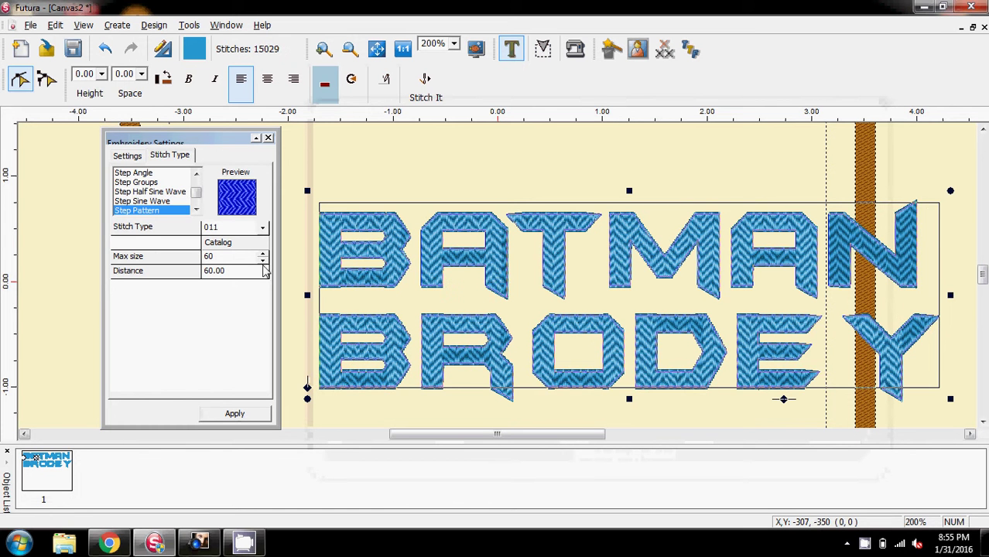
click(425, 87)
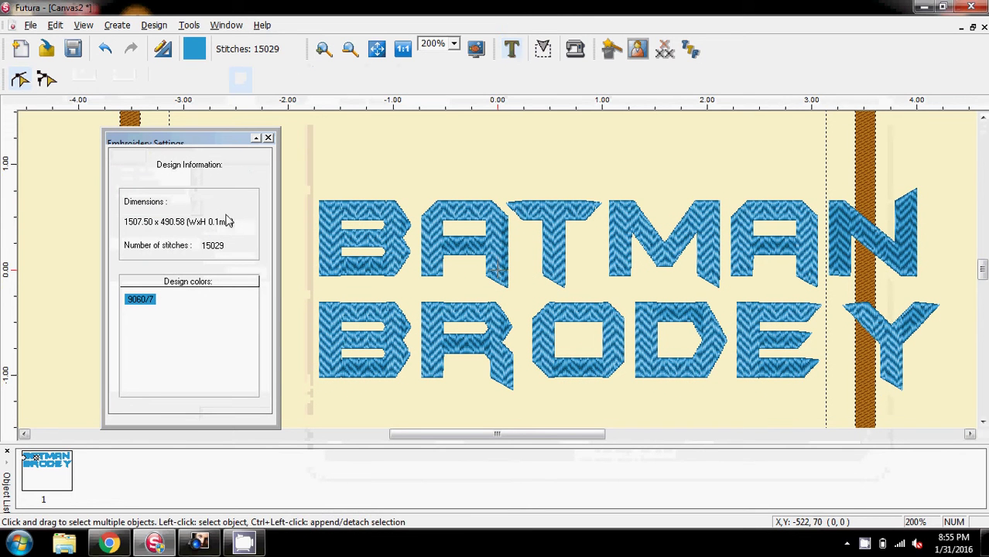
click(268, 139)
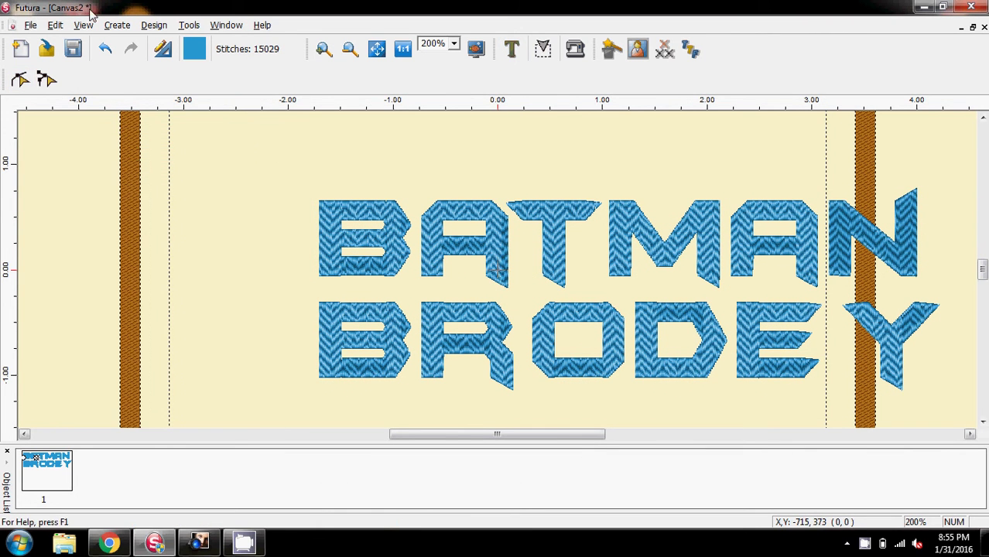
click(151, 26)
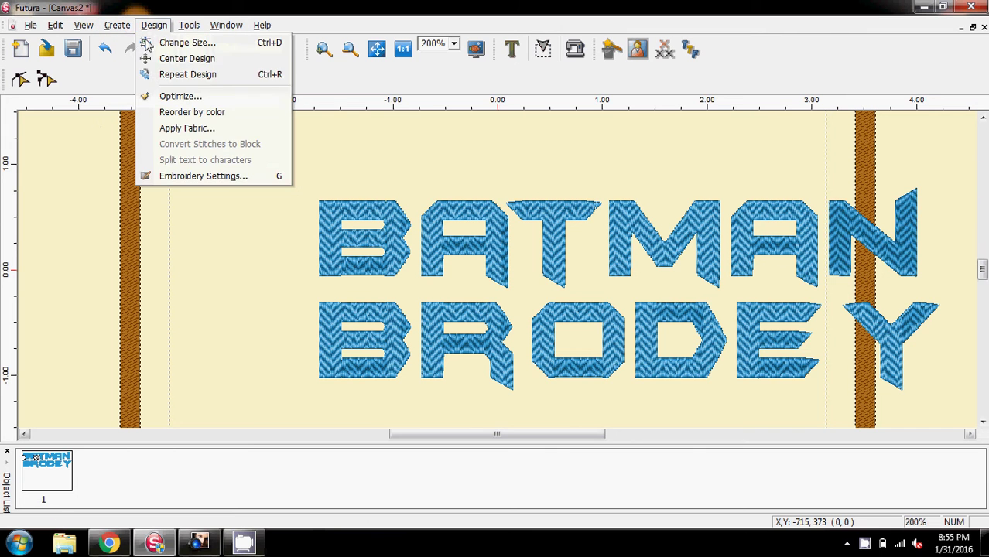
click(162, 59)
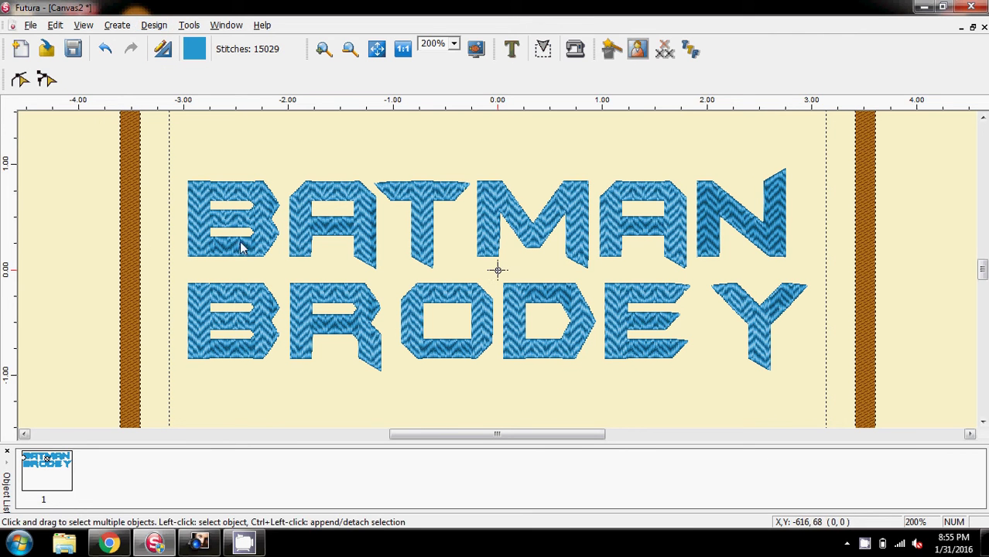
Step: Select the lettering, change its step pattern to 039 in Embroidery Settings, and apply it
click(200, 226)
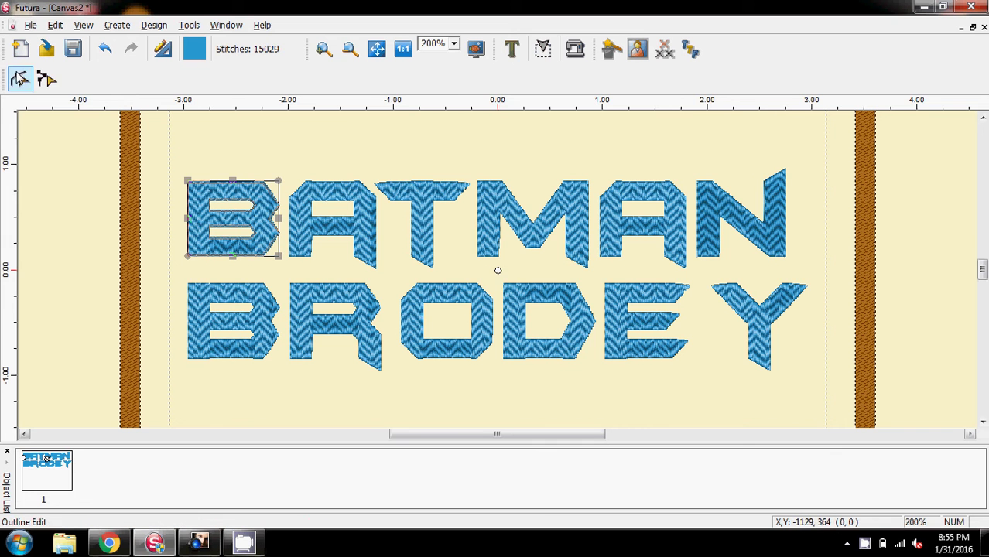
click(19, 80)
click(80, 79)
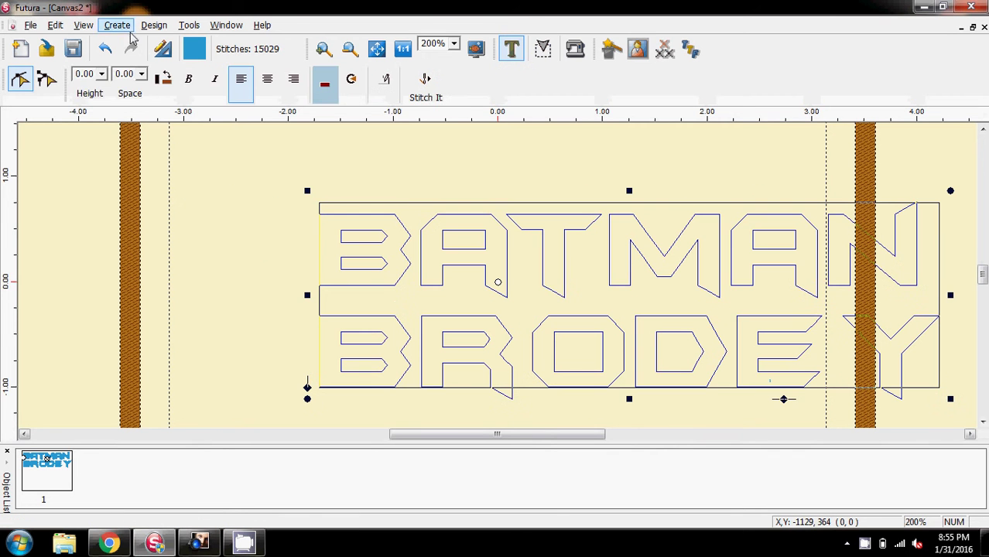
click(154, 25)
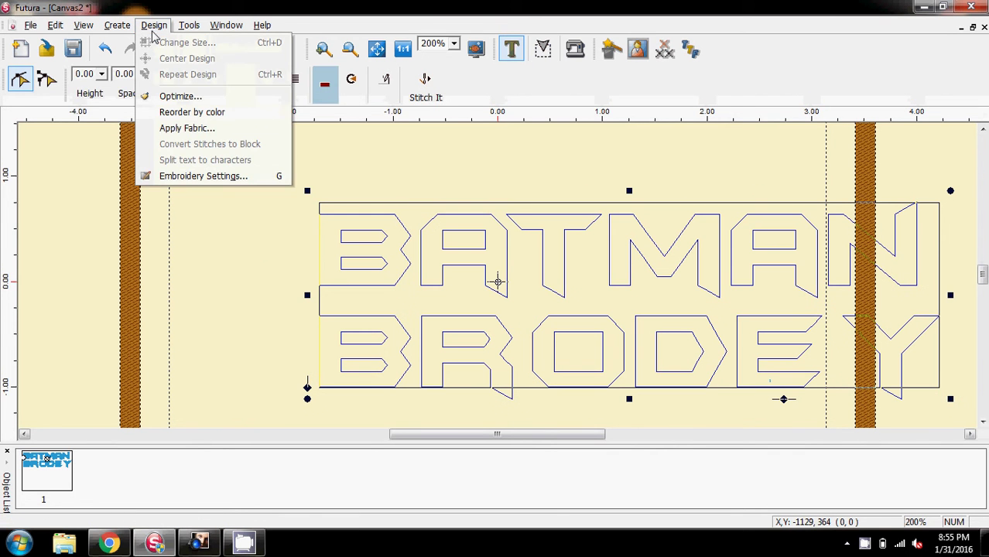
click(183, 177)
click(178, 155)
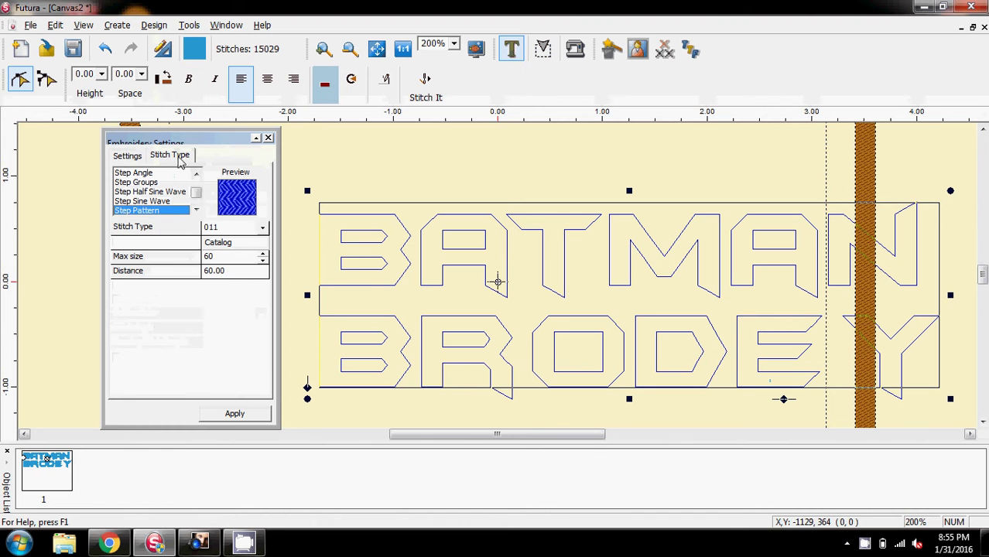
click(219, 243)
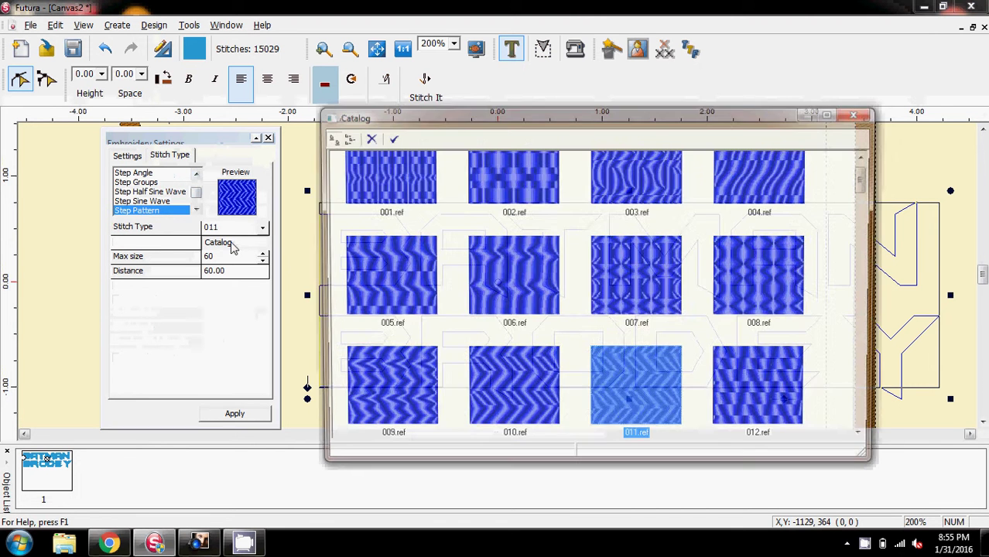
scroll(749, 249, down, 8)
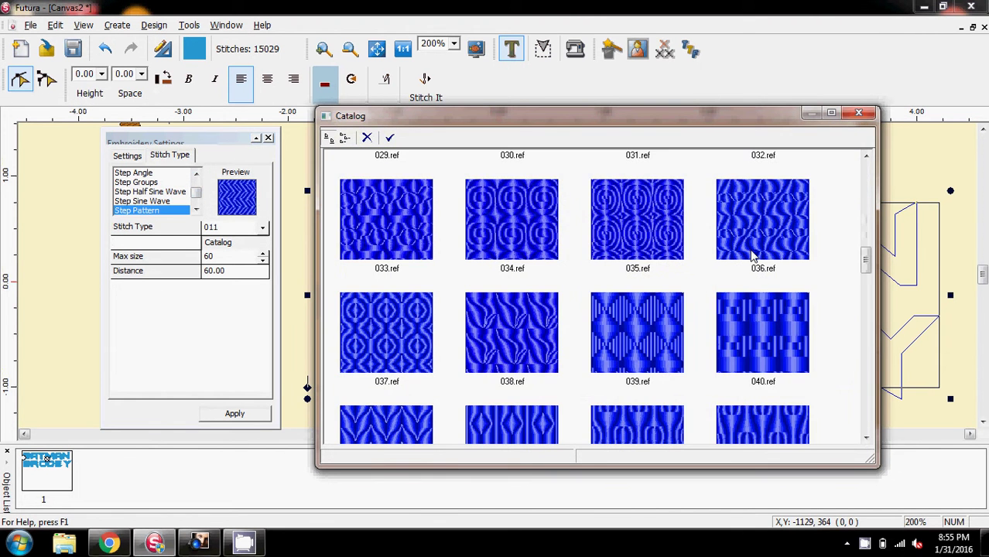
double_click(619, 345)
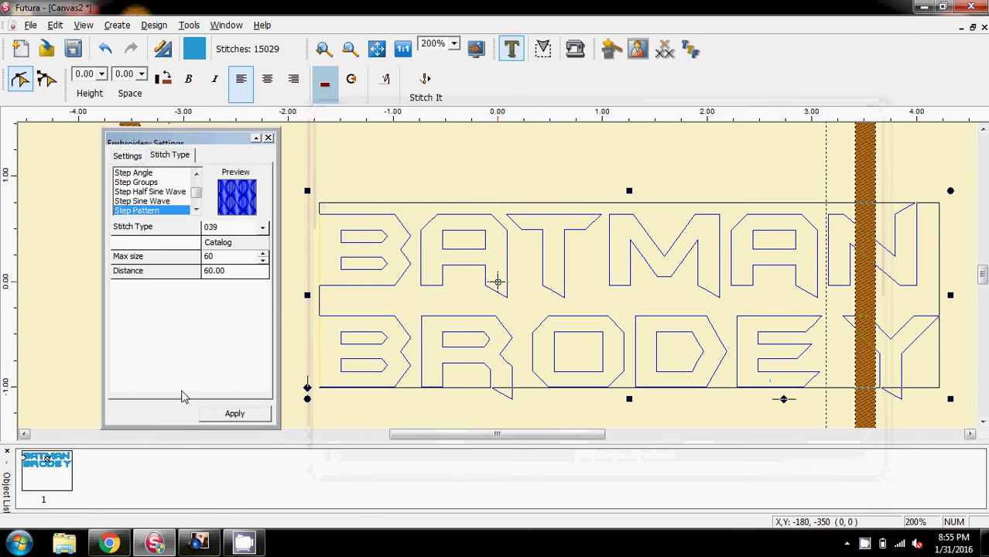
click(235, 416)
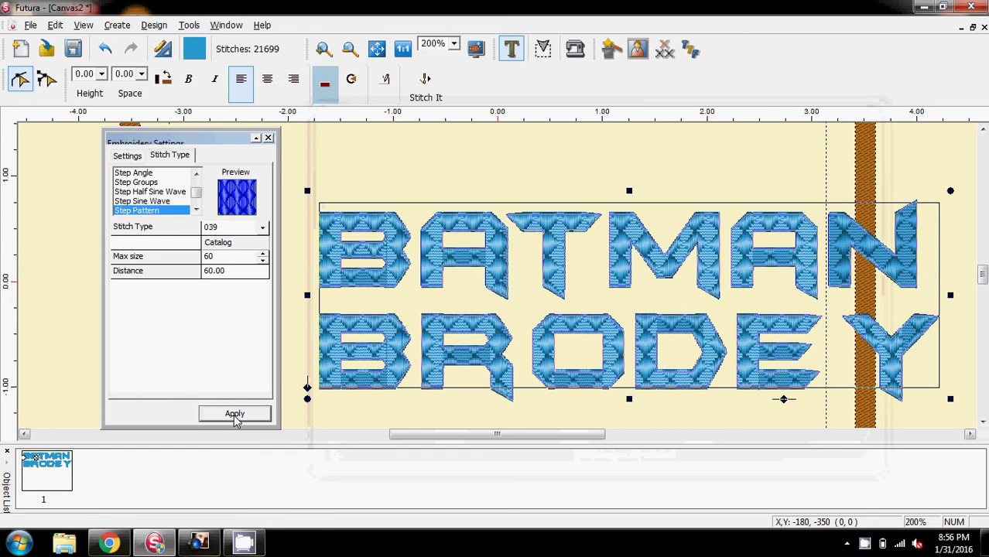
click(268, 140)
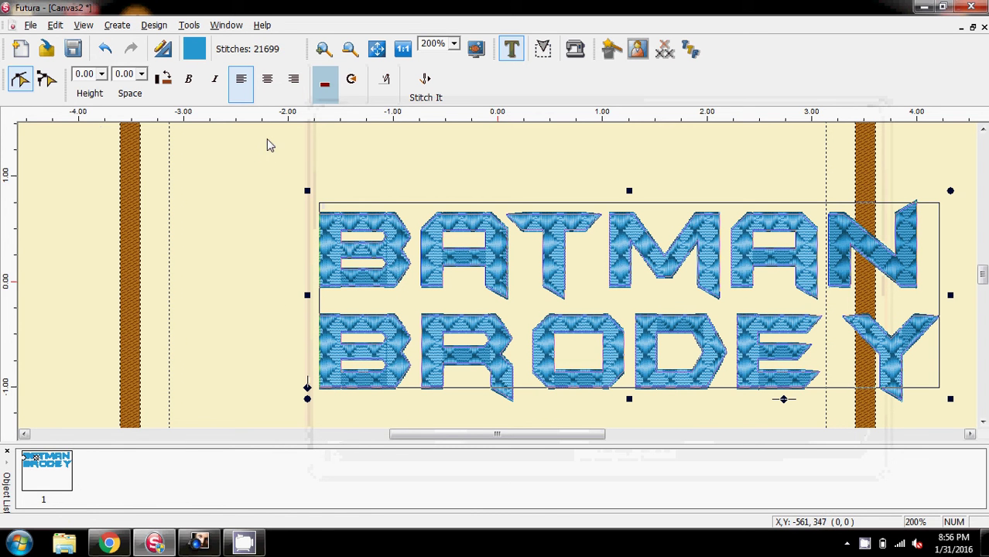
Step: Stitch out the diamond-fill BATMAN BRODEY lettering (21699 stitches) and centre it in the hoop
click(154, 26)
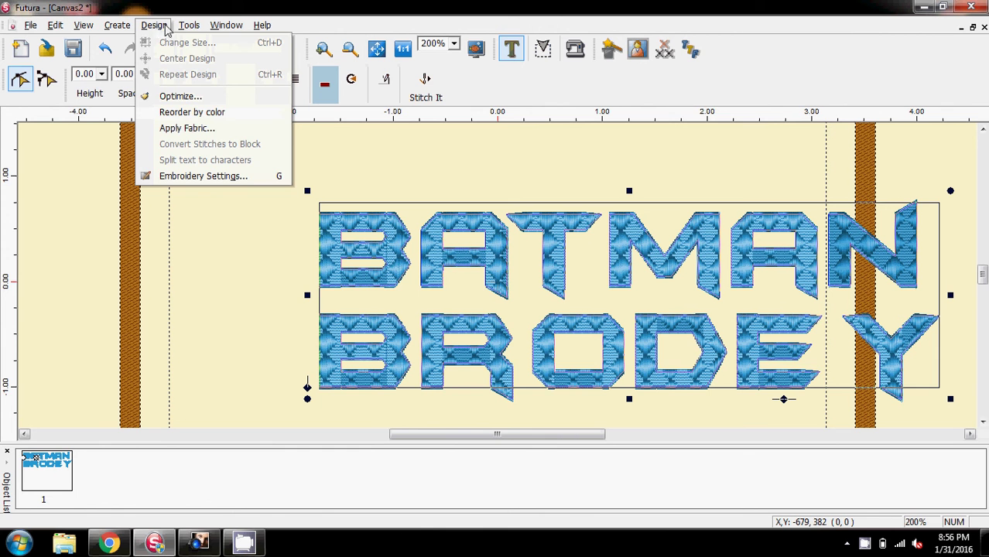
key(Escape)
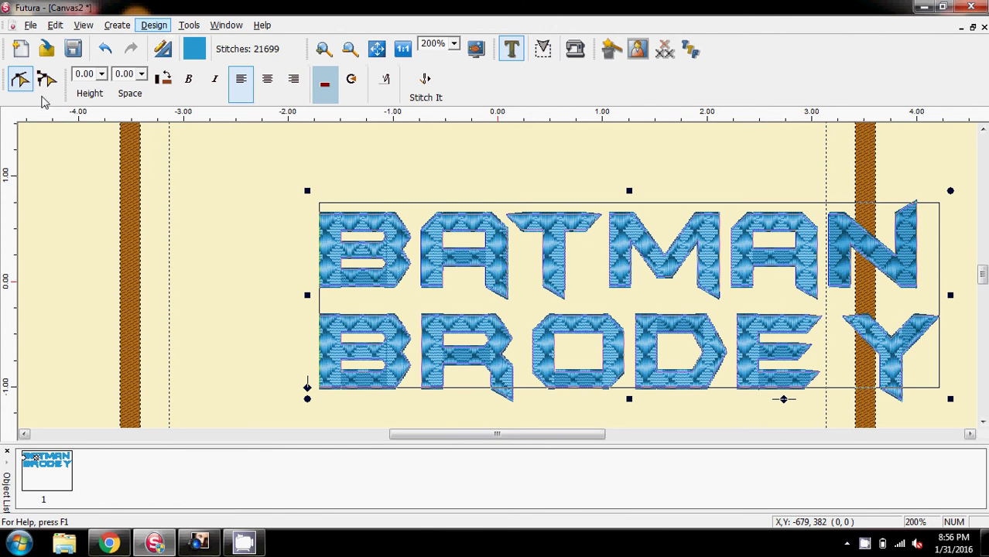
click(425, 91)
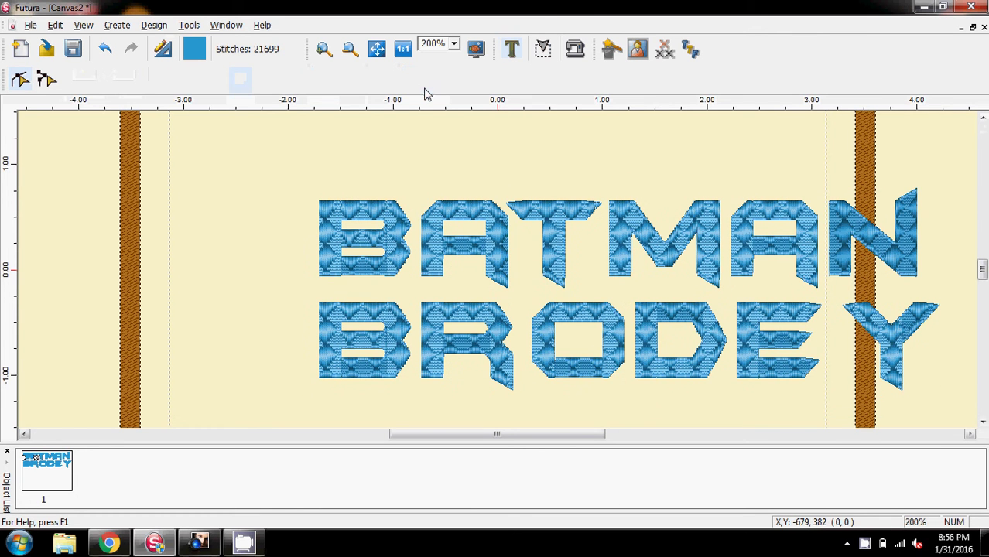
click(155, 26)
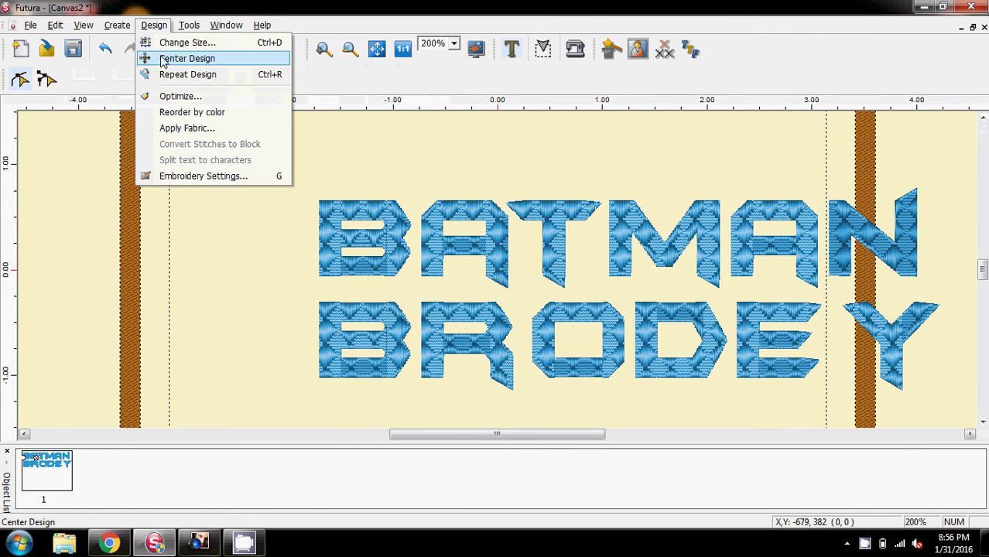
click(166, 58)
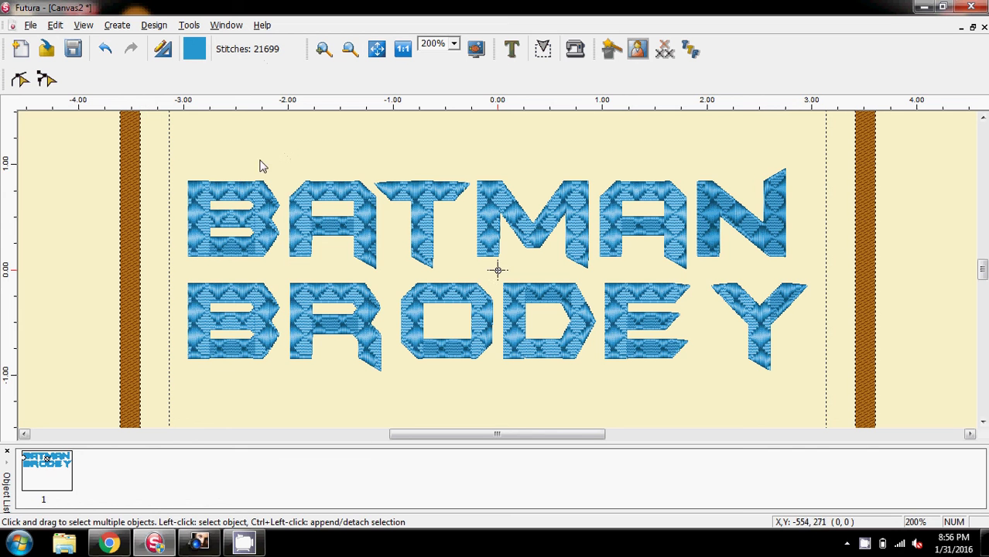
Step: Undo the centring and diamond pattern, then redo back to the blue zigzag fill at 15027 stitches
click(105, 49)
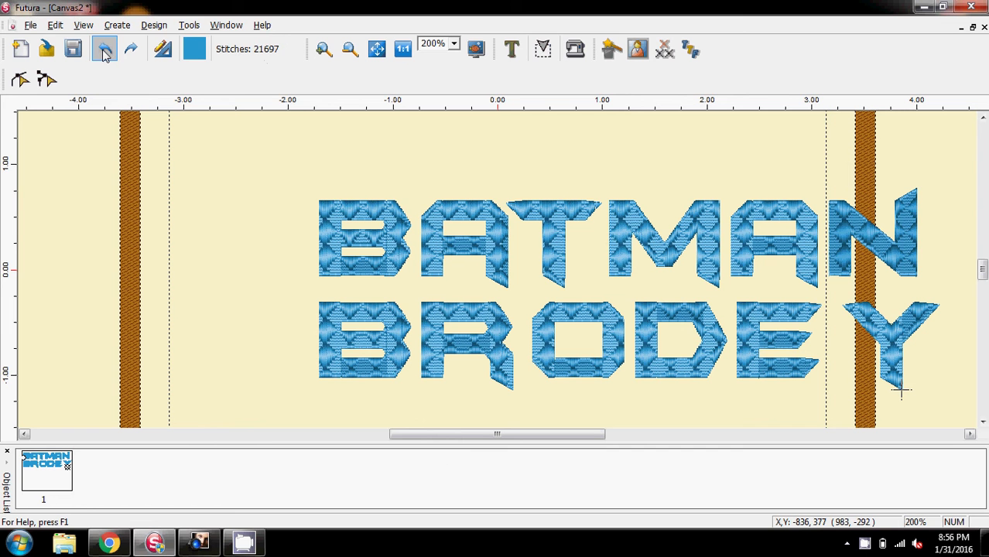
click(105, 50)
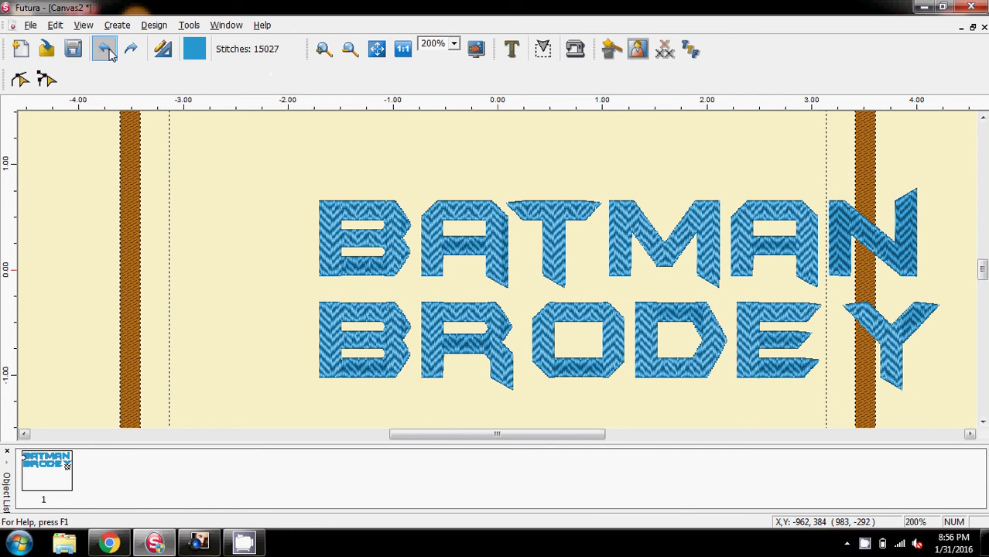
click(107, 52)
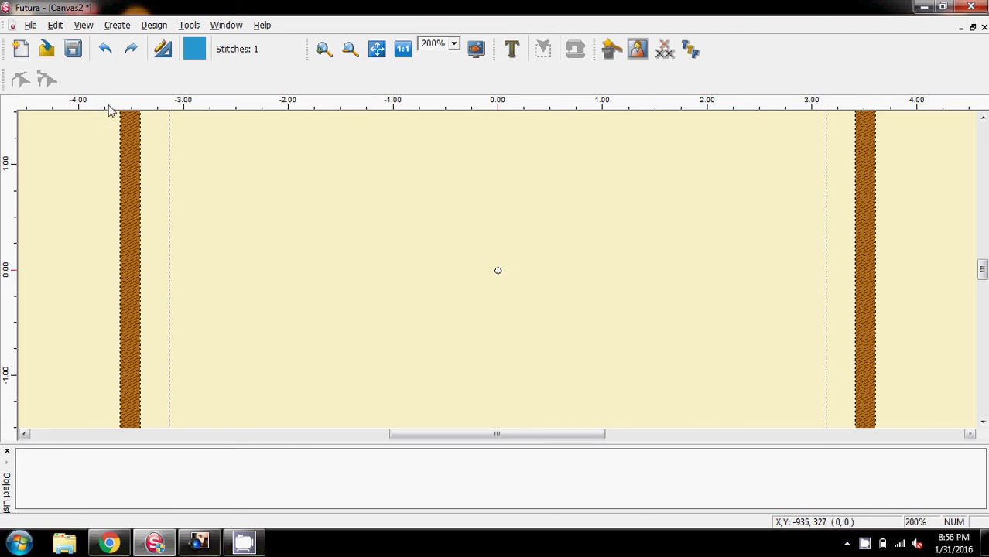
click(130, 51)
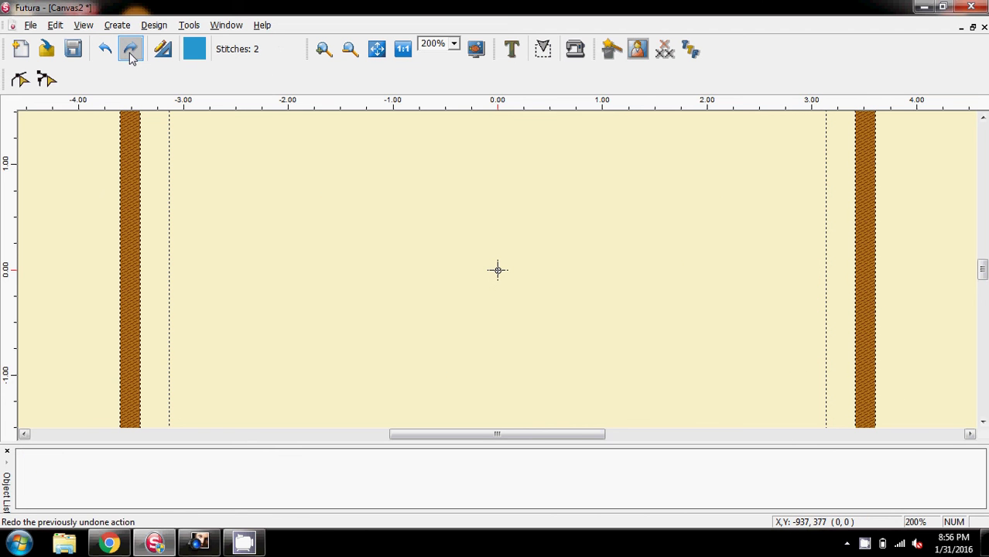
scroll(288, 235, up, 3)
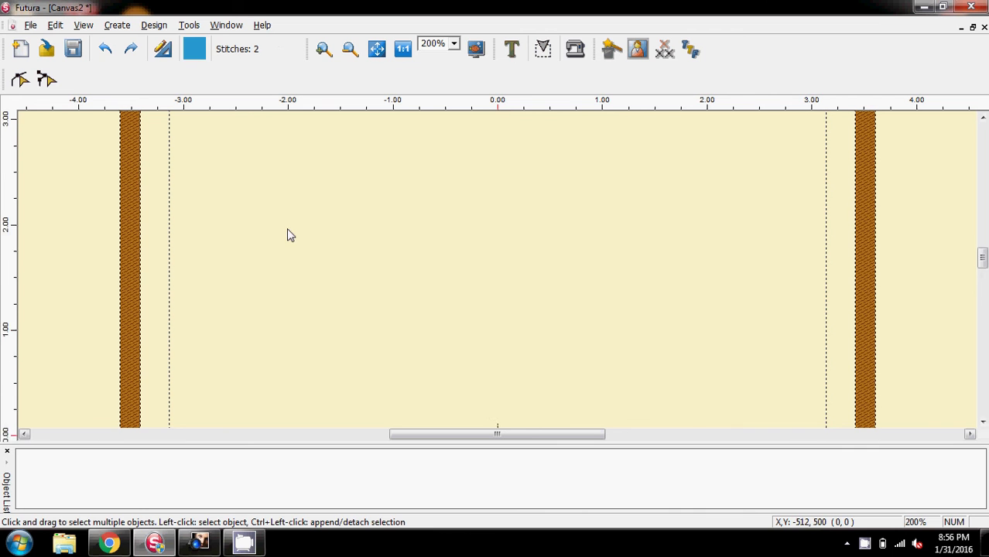
scroll(256, 225, down, 2)
click(130, 50)
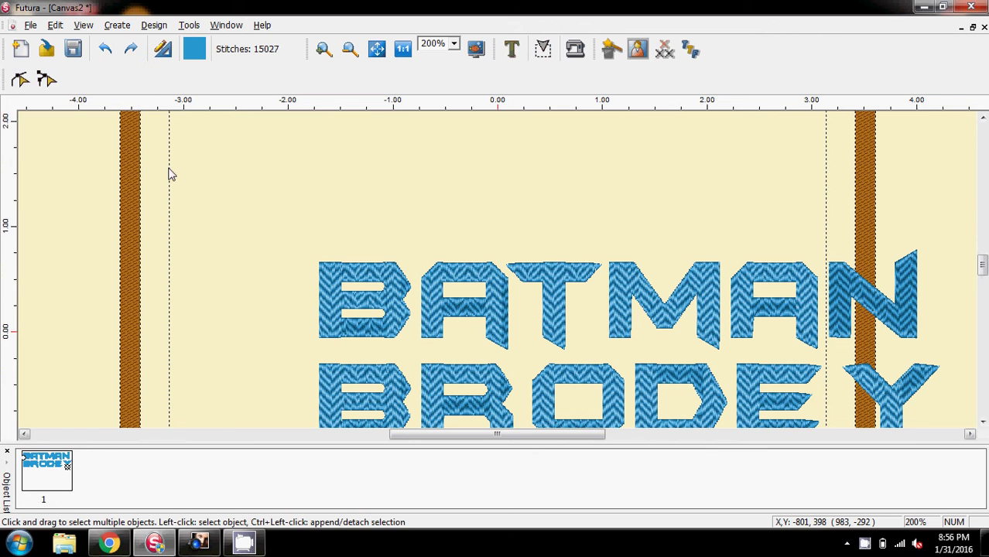
Step: Re-centre the 15027-stitch zigzag BATMAN BRODEY design in the hoop with Center Design
scroll(171, 174, down, 1)
scroll(171, 174, down, 1)
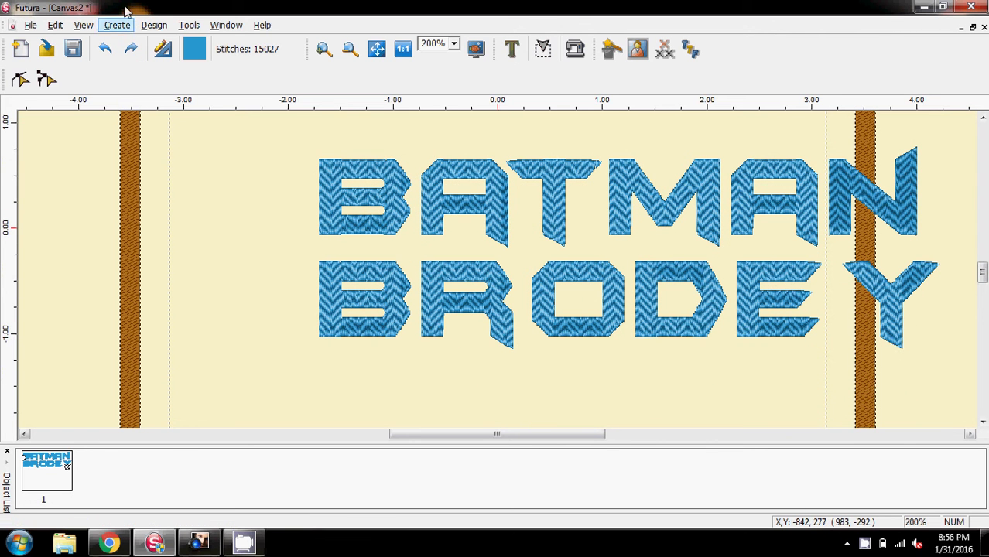
click(154, 25)
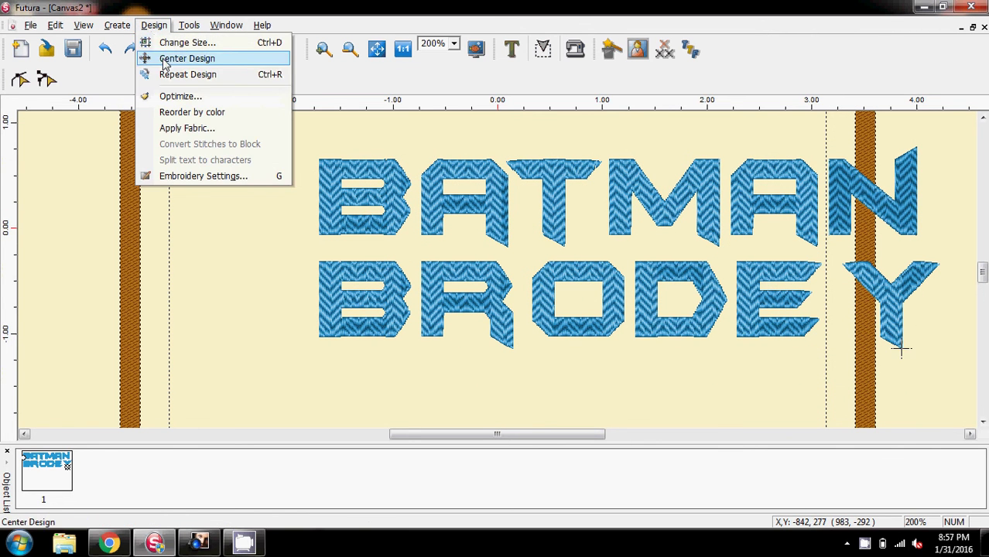
click(164, 57)
scroll(91, 281, up, 2)
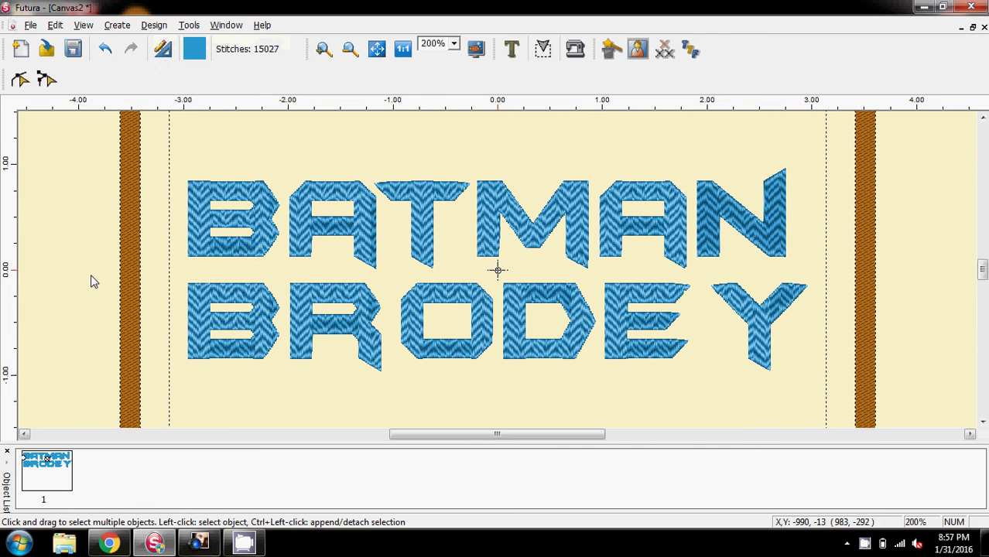